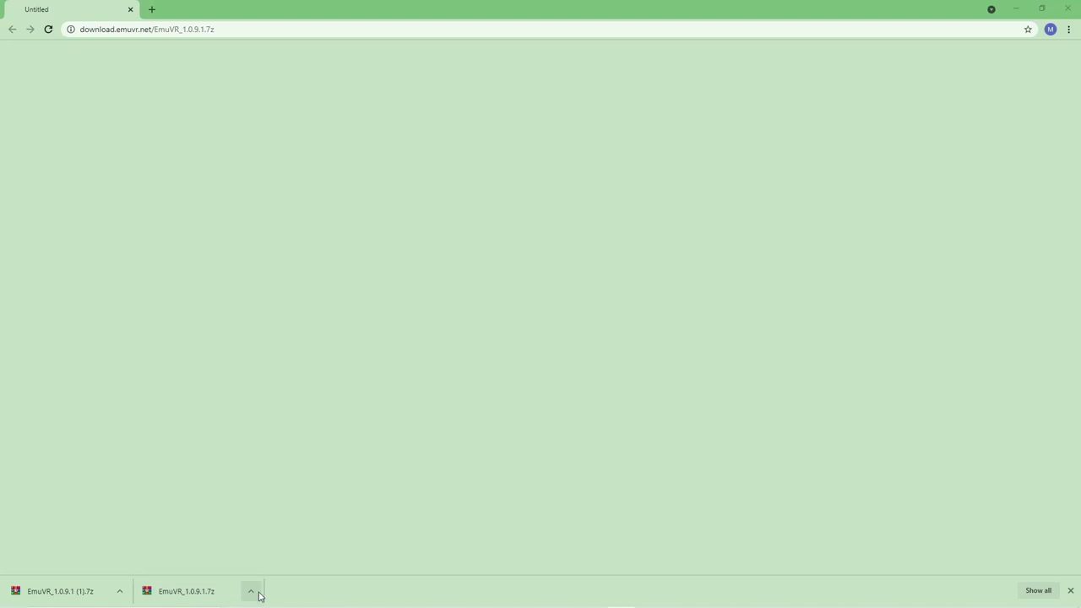
- Show the downloaded EmuVR_1.0.9.1.7z in its folder, extract it to its own EmuVR_1.0.9.1 folder and open that folder
click(250, 592)
click(282, 554)
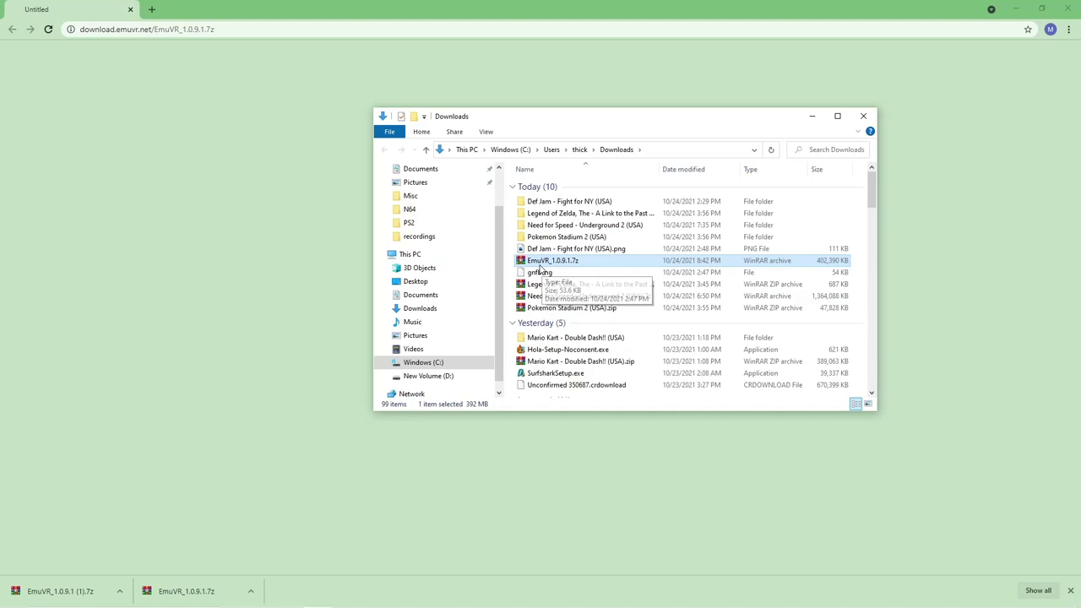
right_click(593, 266)
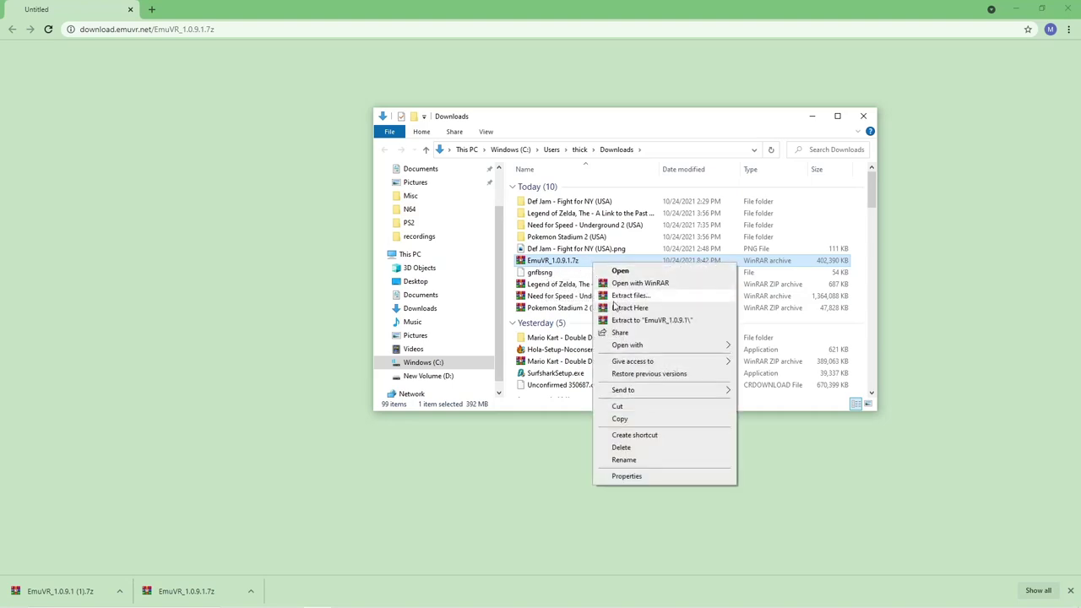
click(681, 321)
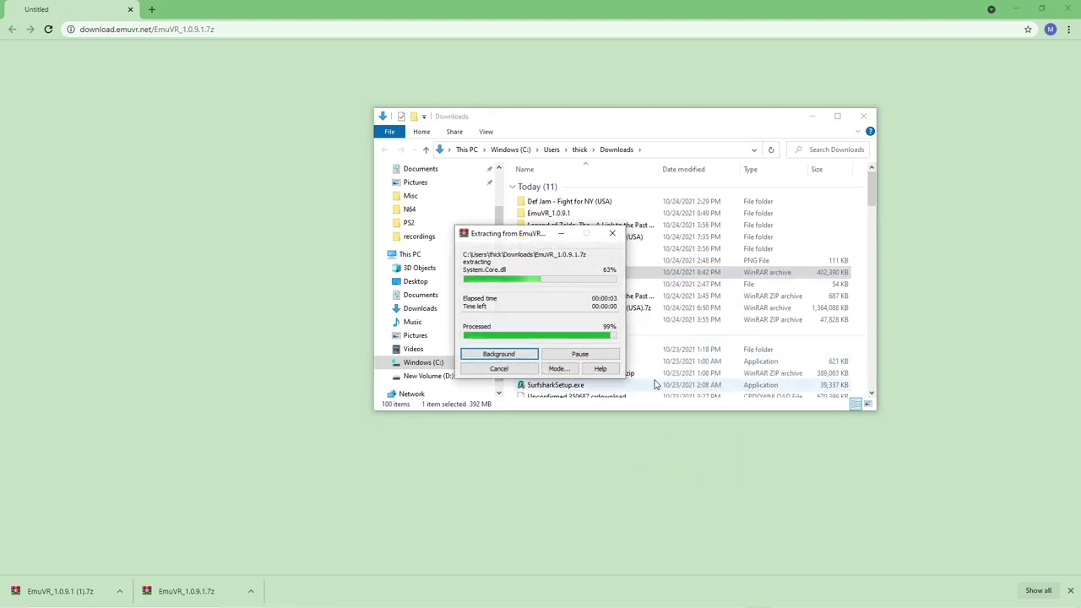
double_click(603, 217)
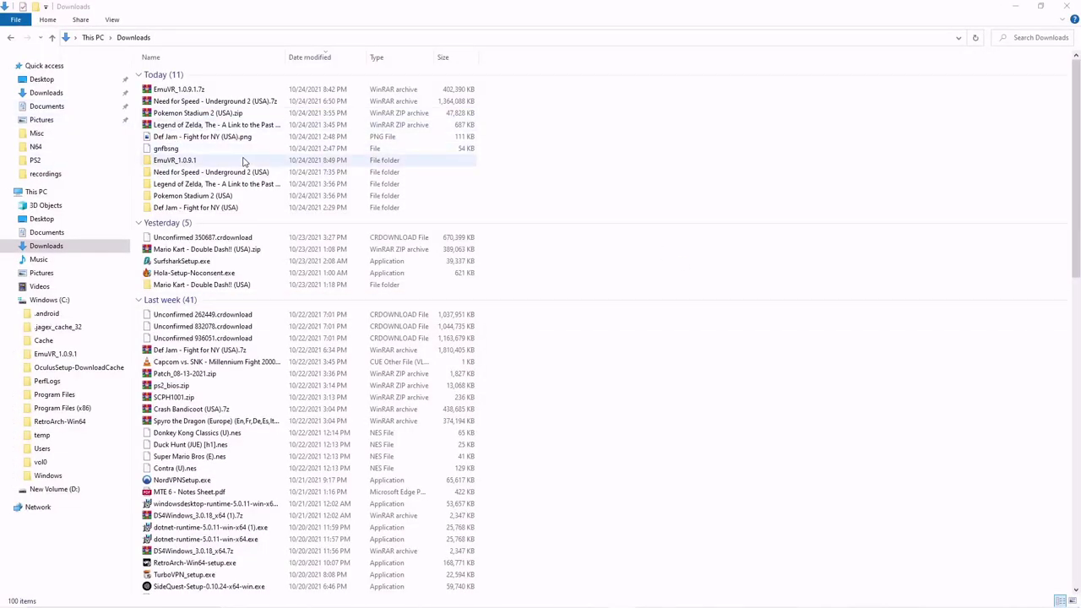
- Rename the extracted EmuVR_1.0.9.1 folder in Downloads as Youtube
right_click(243, 160)
right_click(205, 163)
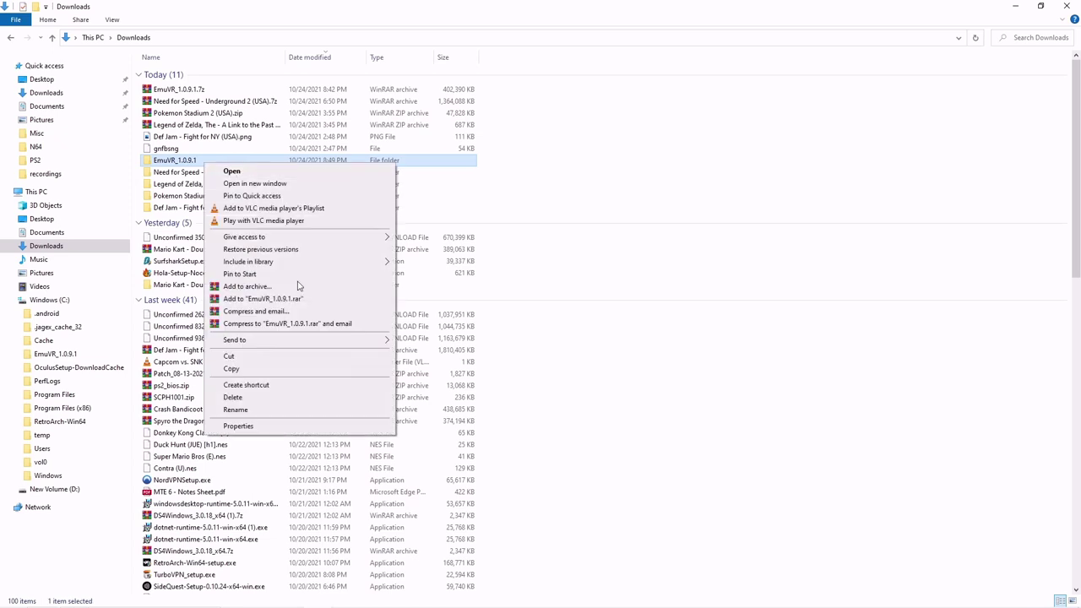
click(270, 410)
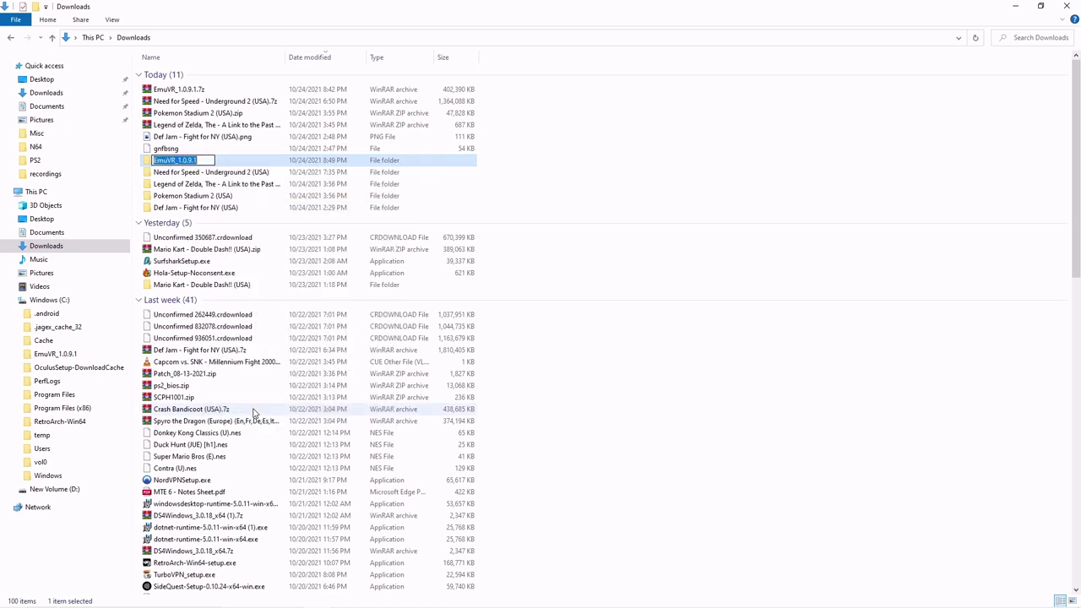
text(Youtube)
key(Return)
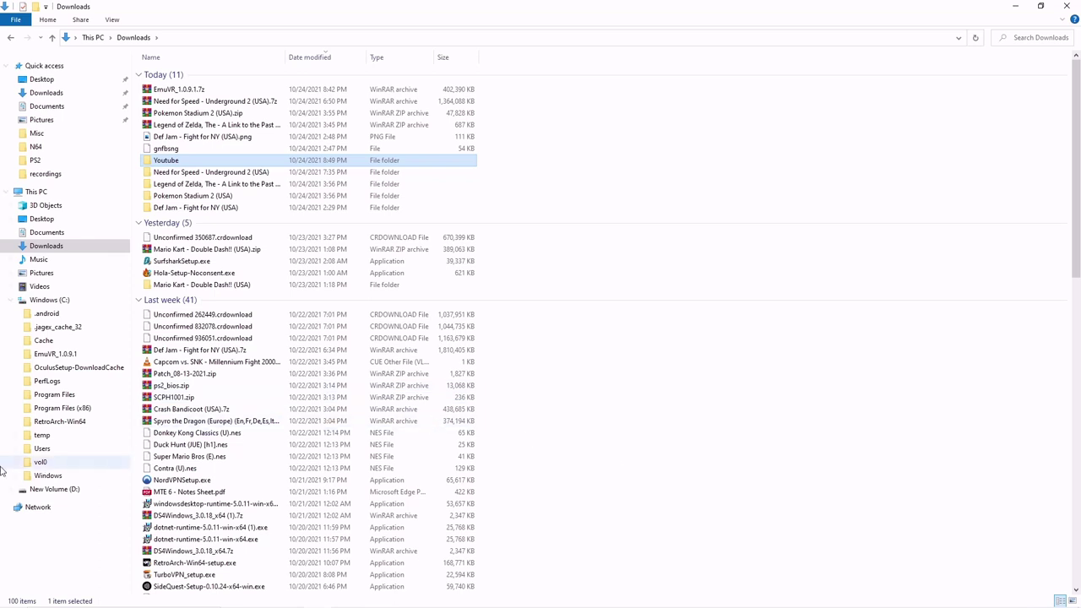
- Move the Youtube folder from Downloads to the root of the C: drive and open it there
right_click(204, 165)
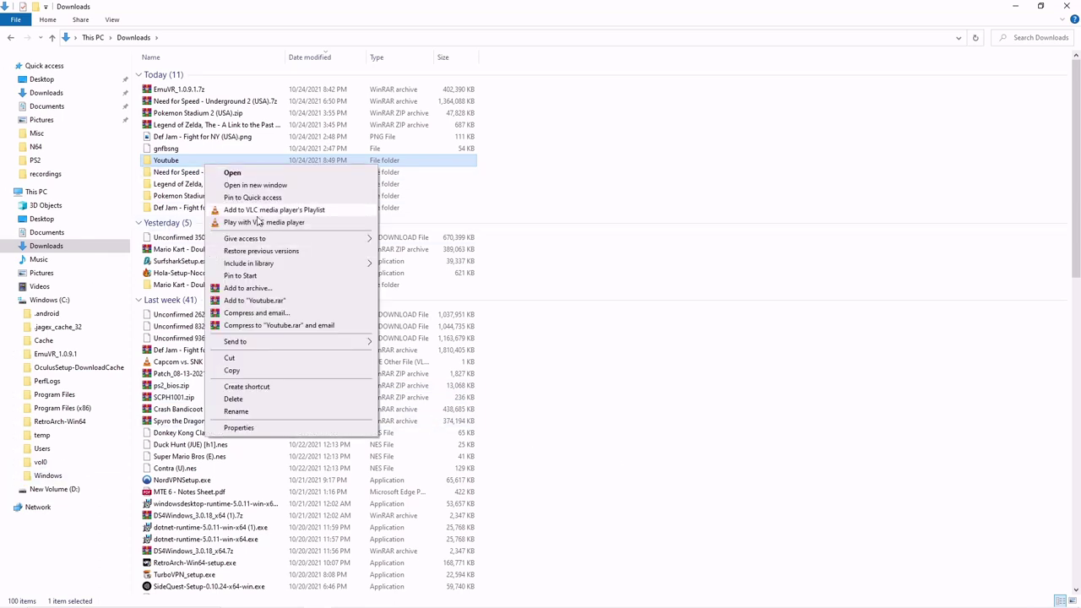
click(243, 370)
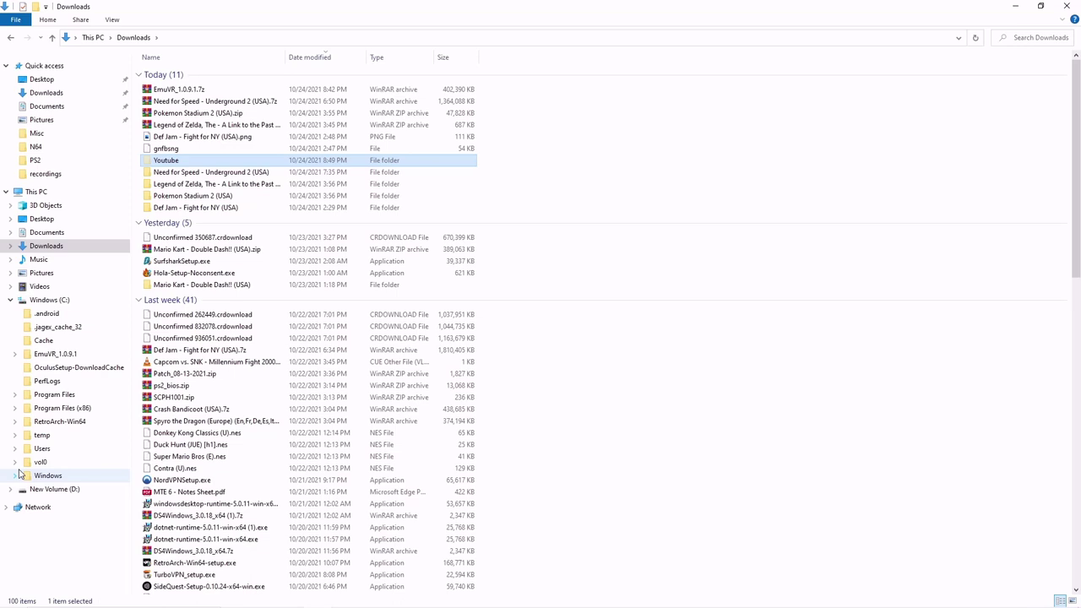
click(50, 300)
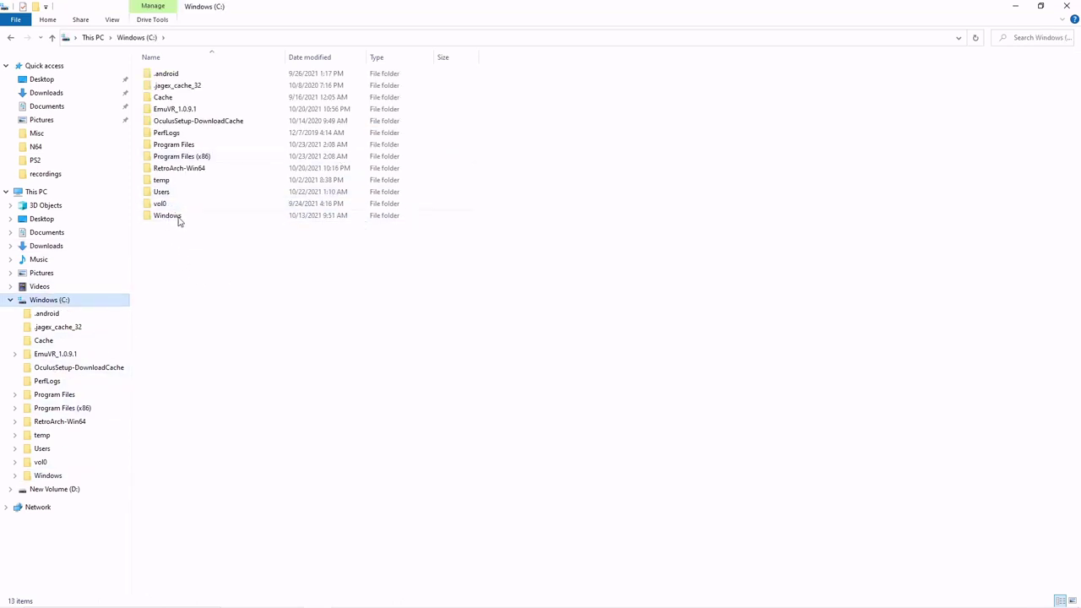
right_click(186, 242)
click(229, 304)
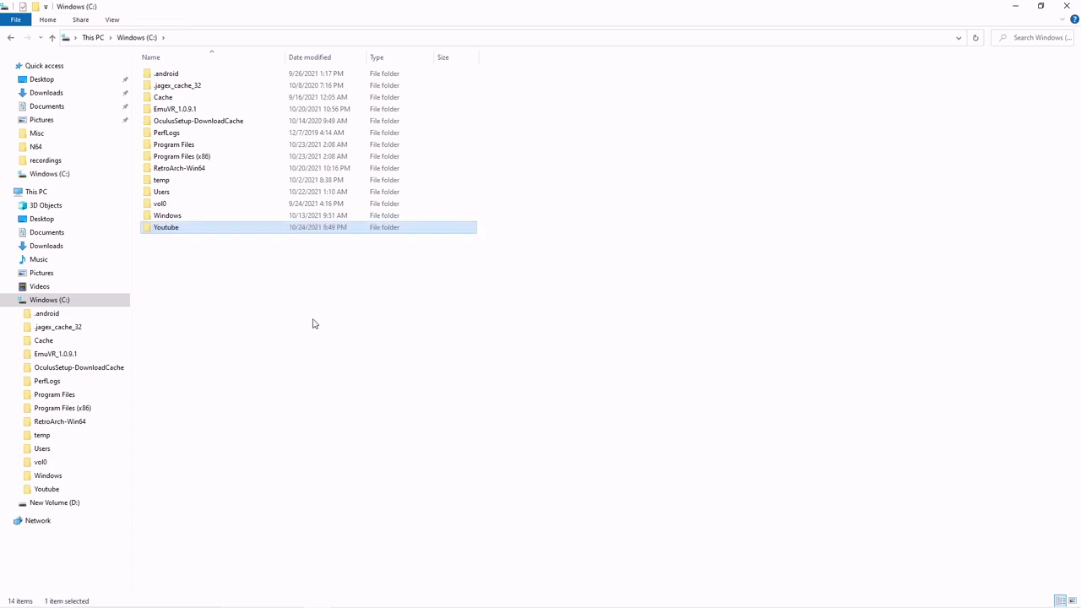
double_click(173, 230)
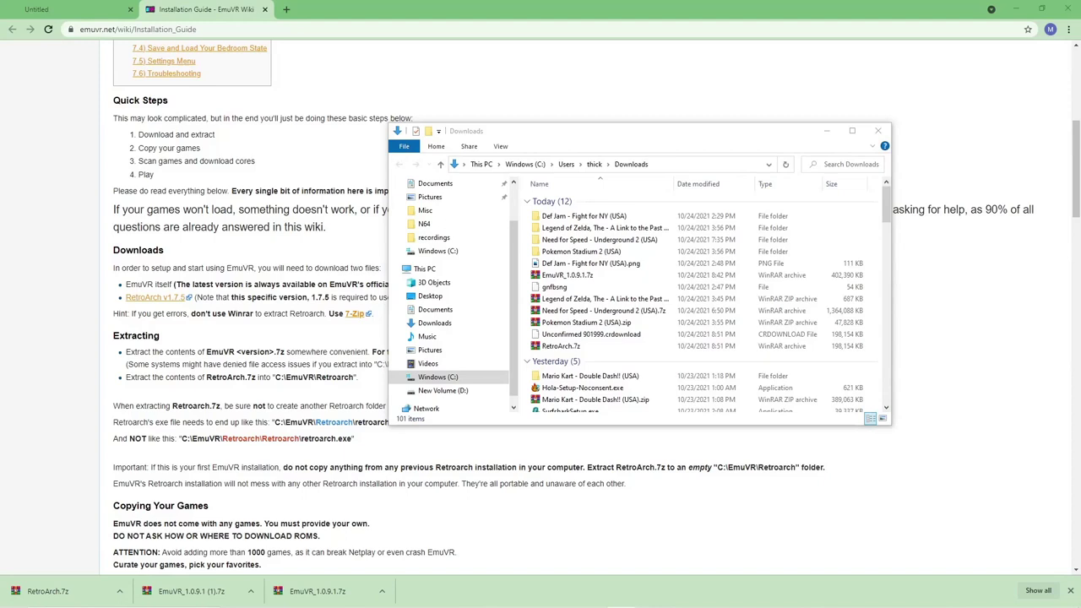
- Extract the downloaded RetroArch.7z archive to its own RetroArch folder in Downloads
right_click(617, 351)
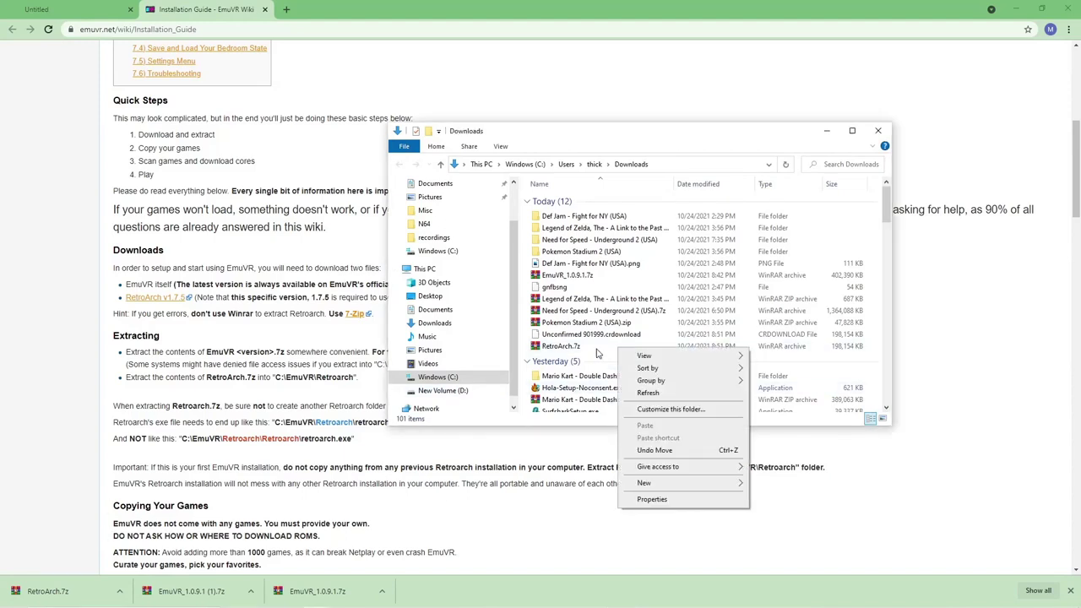
click(595, 353)
right_click(591, 353)
right_click(562, 349)
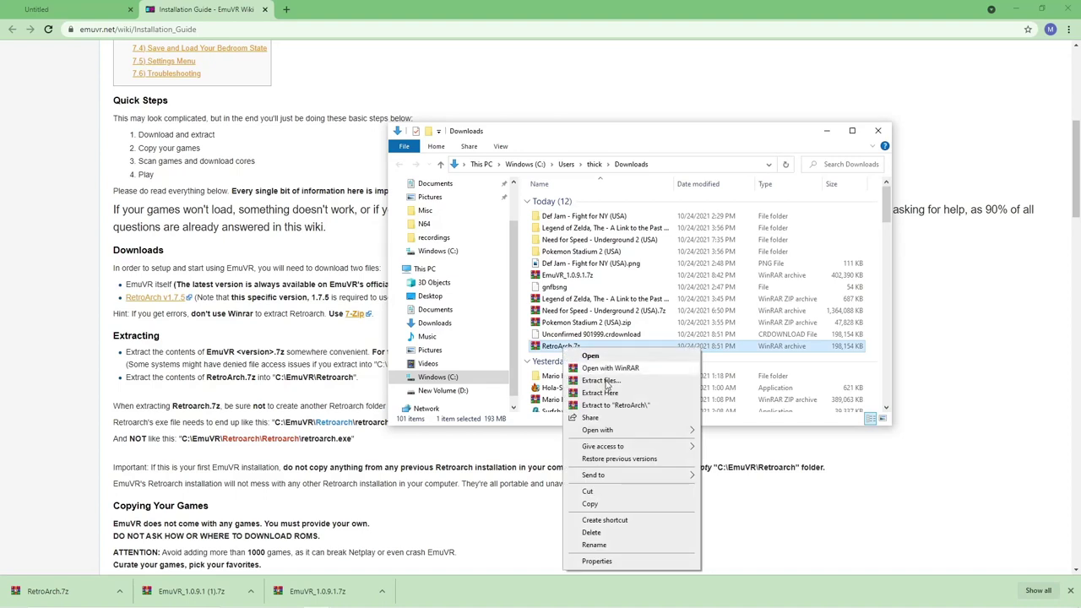
click(651, 405)
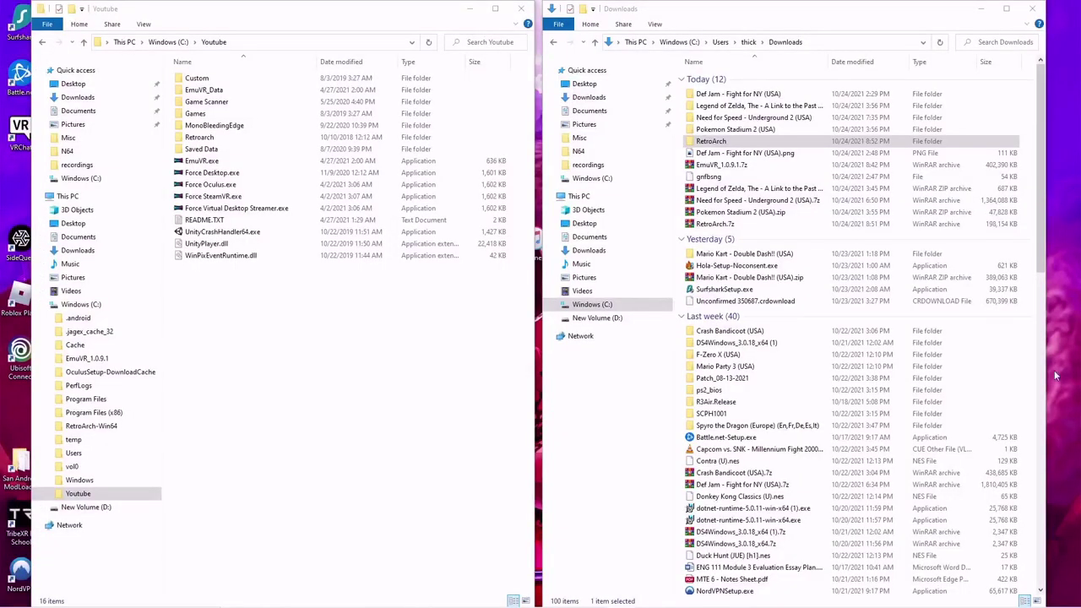
- Replace the Retroarch folder inside Youtube by deleting it and moving in the extracted RetroArch folder from Downloads
right_click(209, 143)
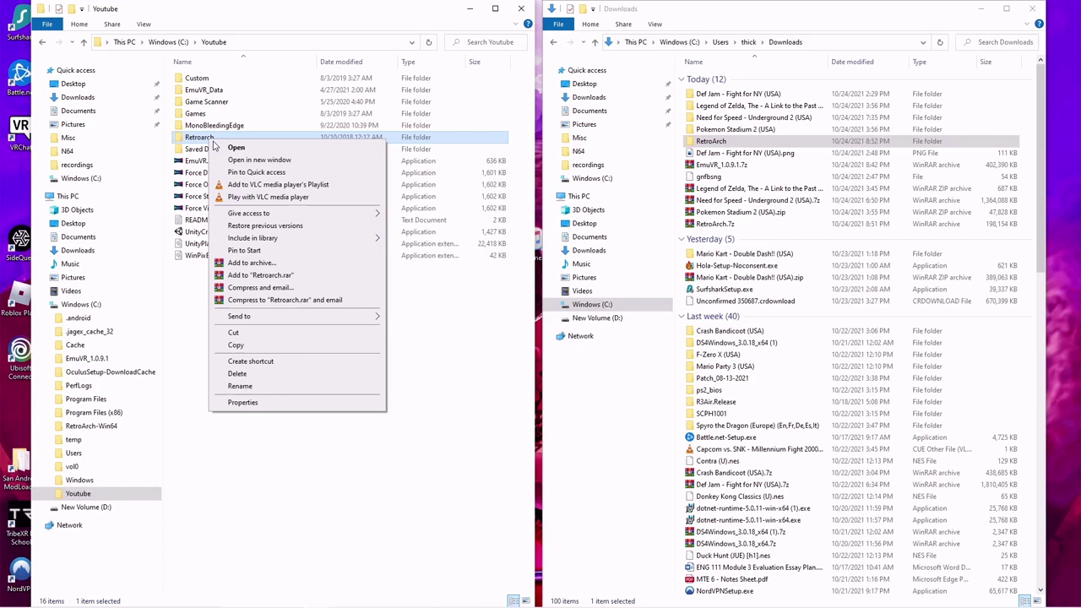
click(255, 375)
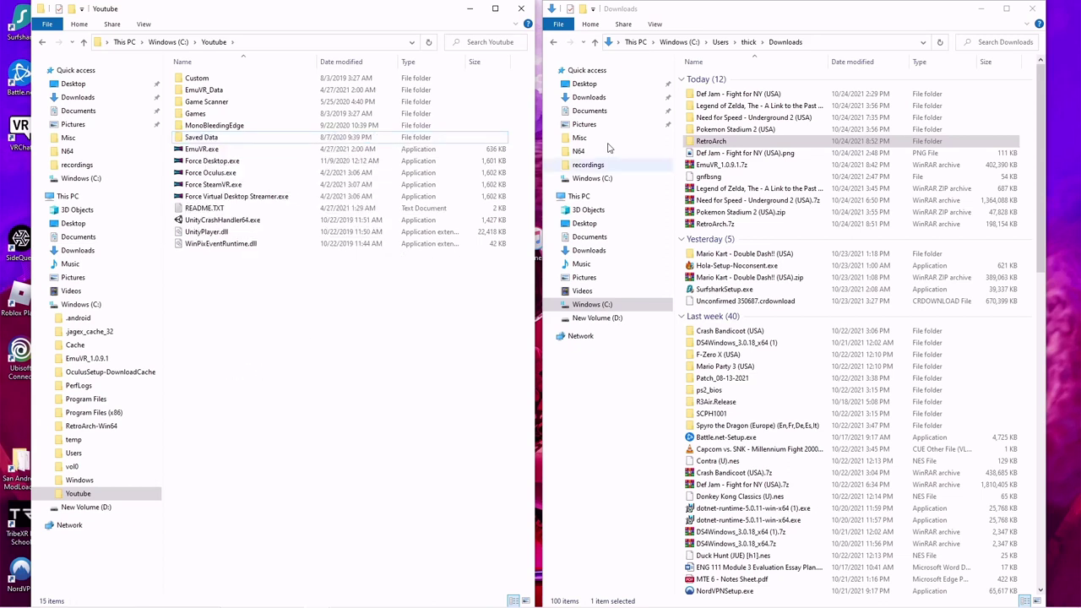
right_click(728, 147)
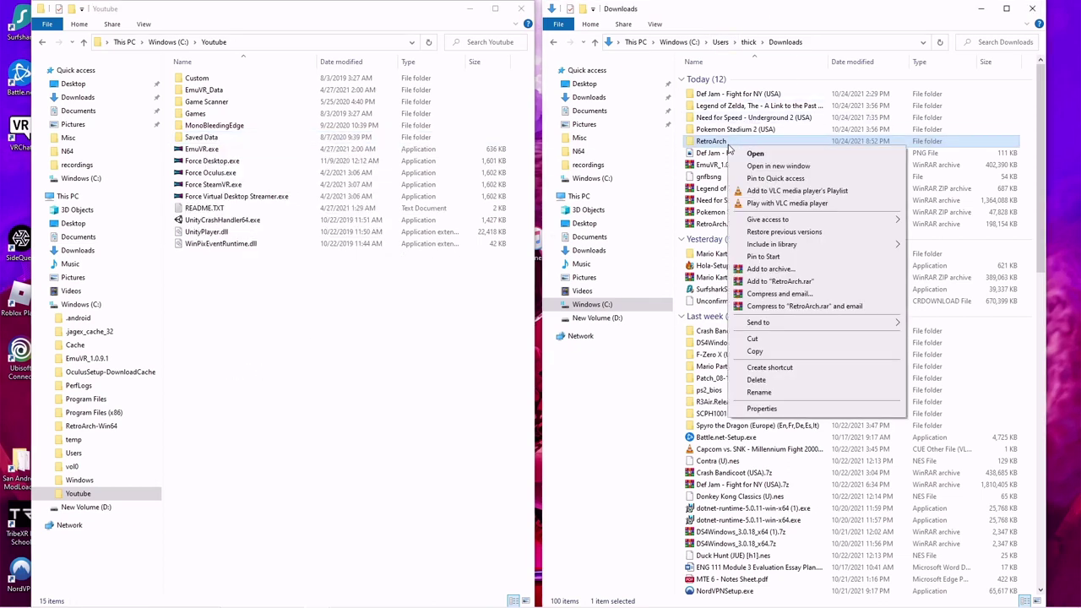
click(764, 339)
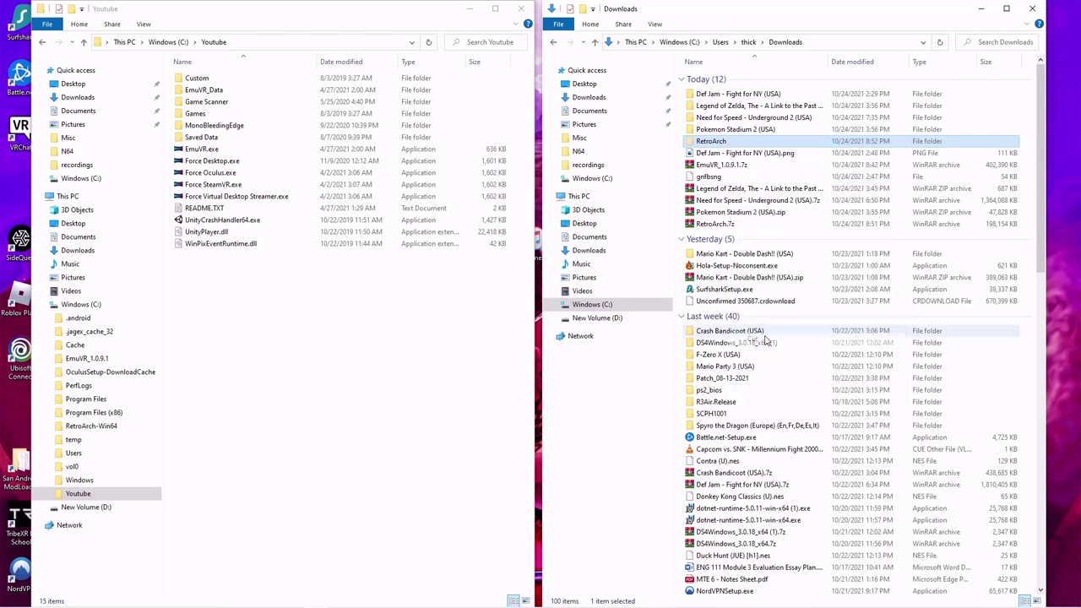
right_click(215, 292)
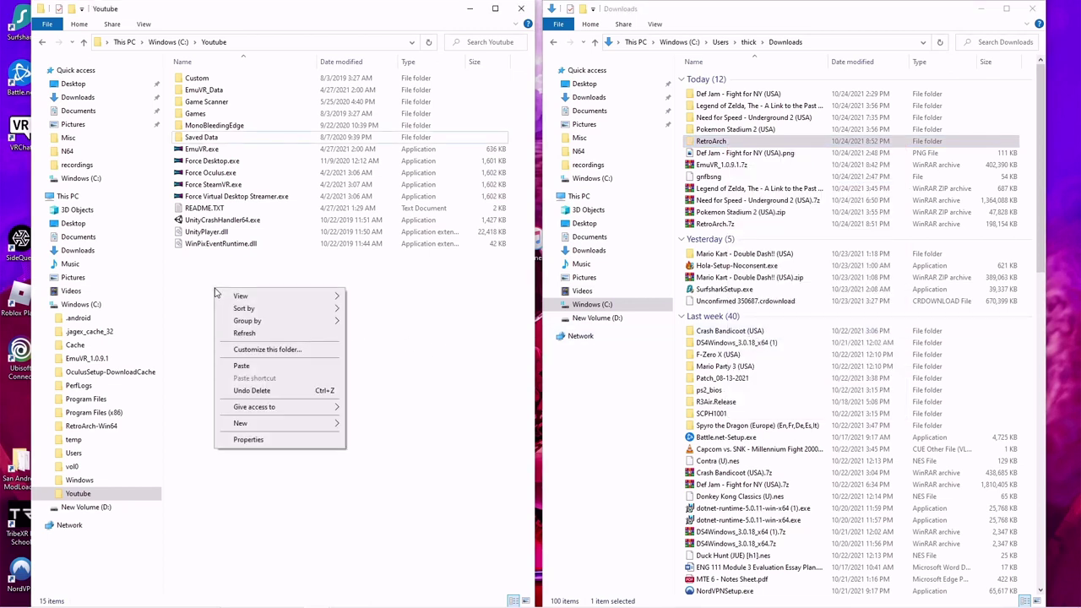
click(262, 367)
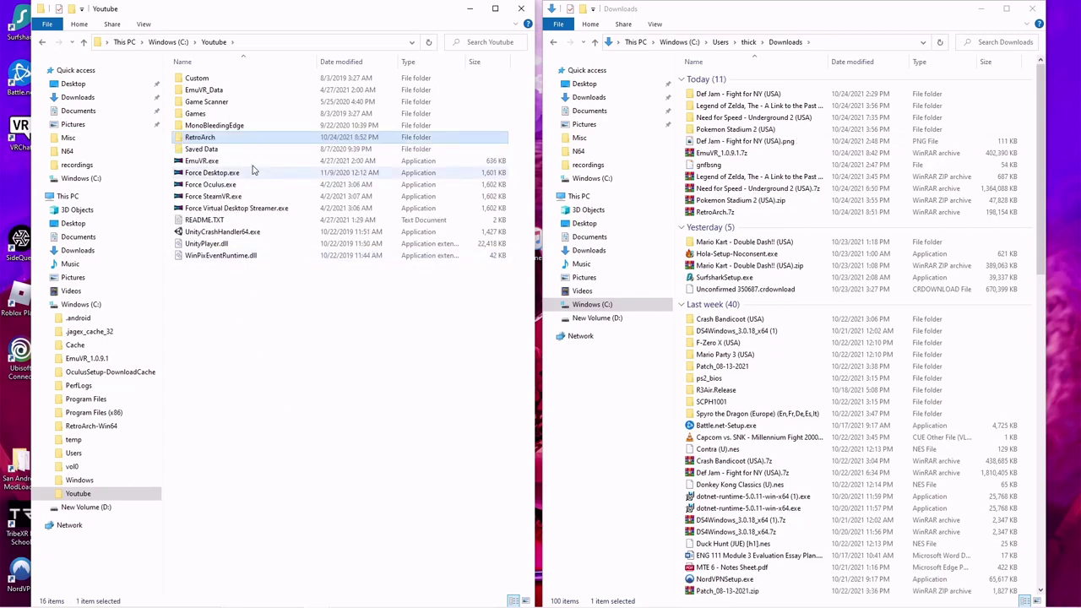
- Open the RetroArch folder inside Youtube and look through its contents to check that the program files sit directly in it
double_click(203, 138)
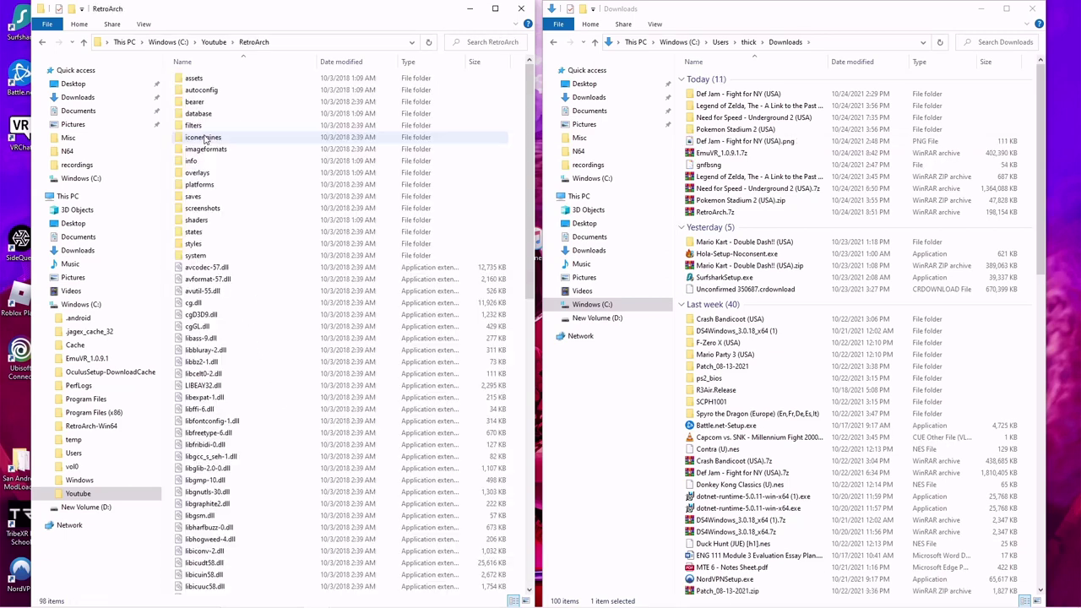
scroll(253, 114, down, 10)
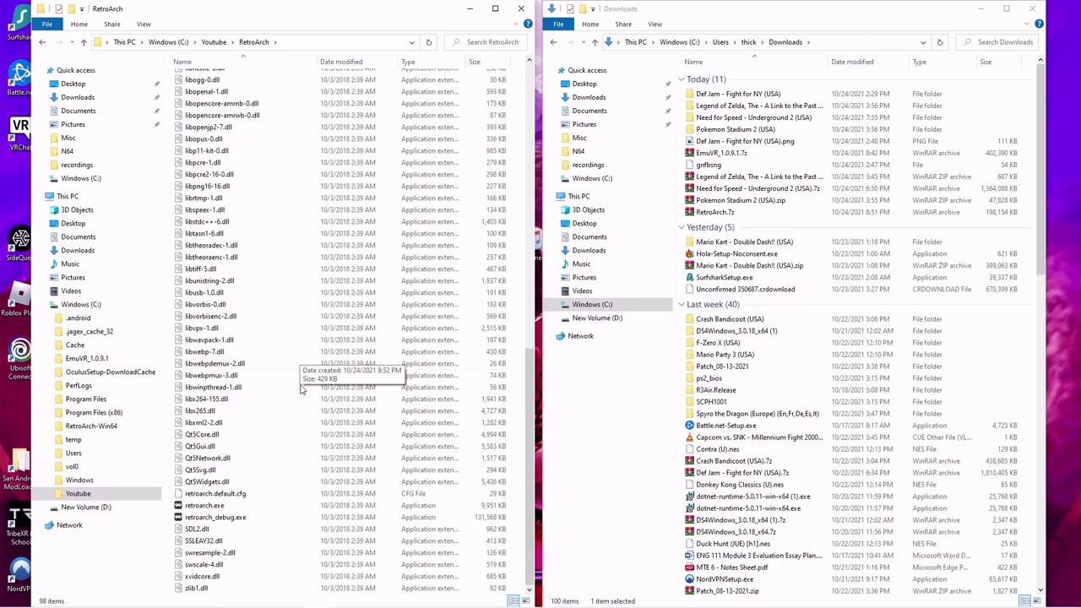
scroll(312, 363, up, 10)
scroll(312, 362, down, 10)
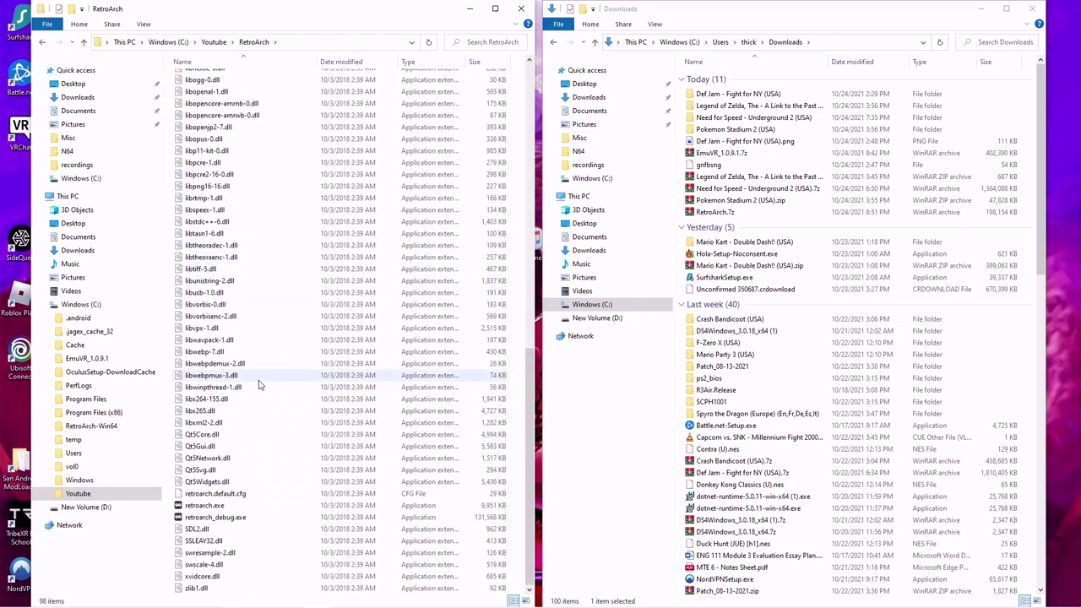
scroll(259, 381, up, 10)
scroll(249, 326, down, 2)
scroll(226, 151, down, 15)
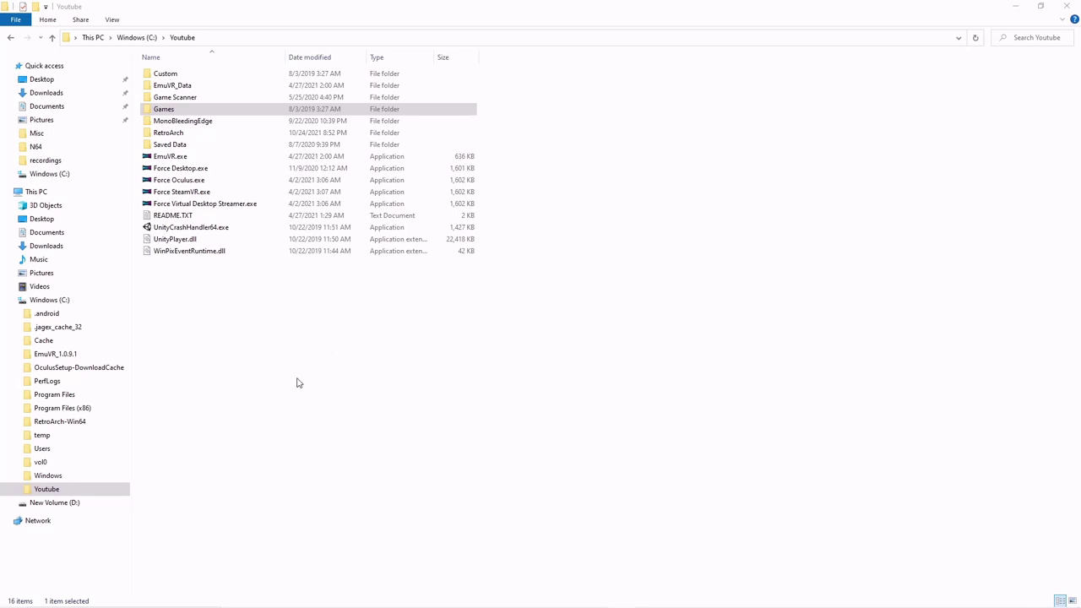
- Open the Games folder inside Youtube and delete all the example system folders and the placeholder file
double_click(172, 114)
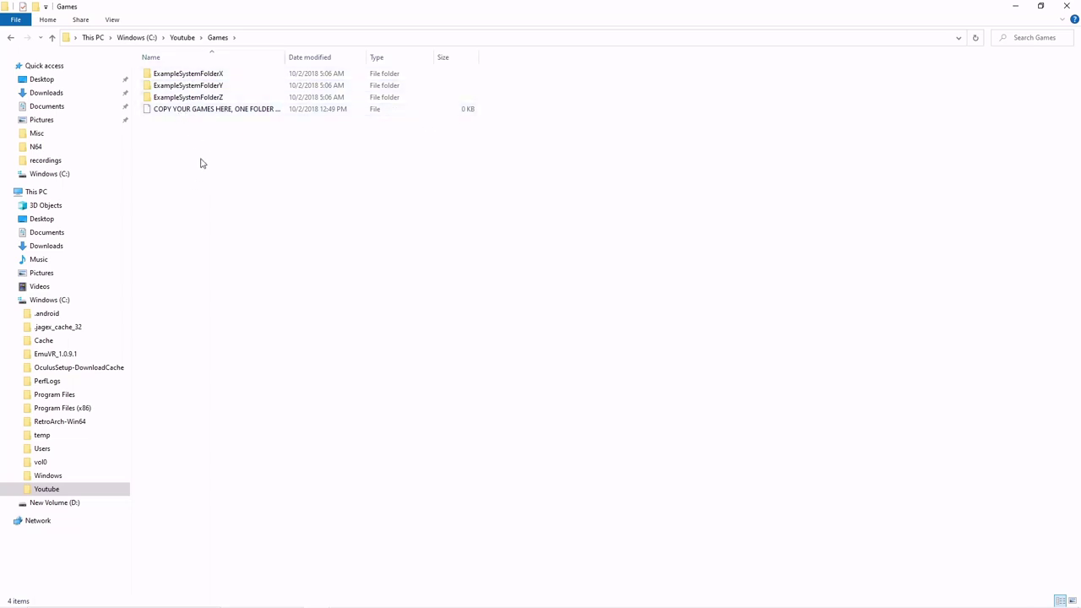
drag(200, 163, 198, 77)
click(197, 77)
drag(211, 123, 206, 79)
key(Delete)
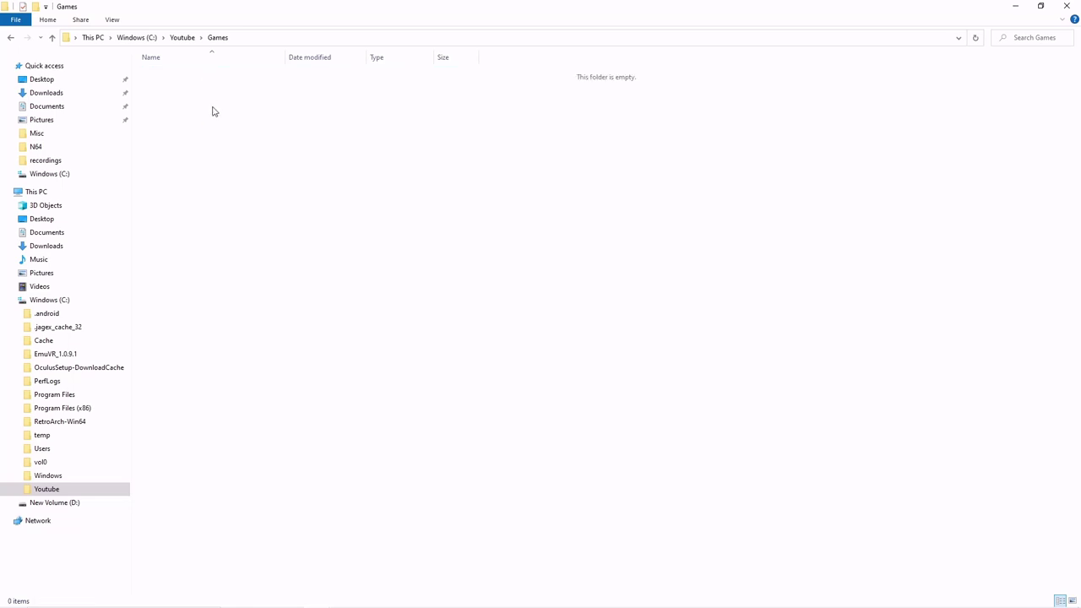
- Create a new folder named Gamecube in the Games folder
right_click(213, 85)
mouse_move(262, 222)
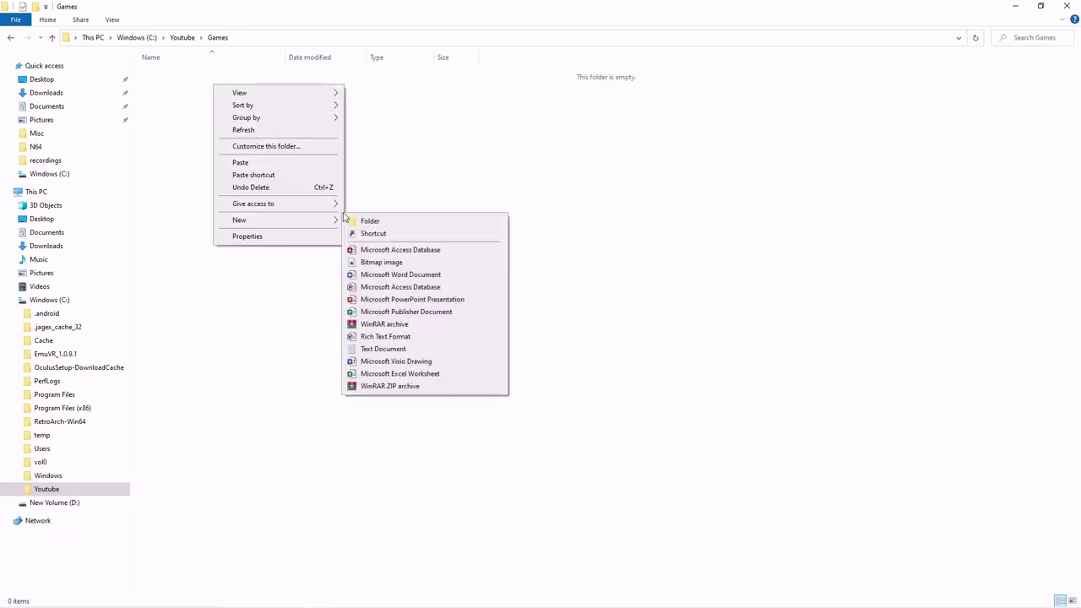
click(368, 220)
text(Gamecube)
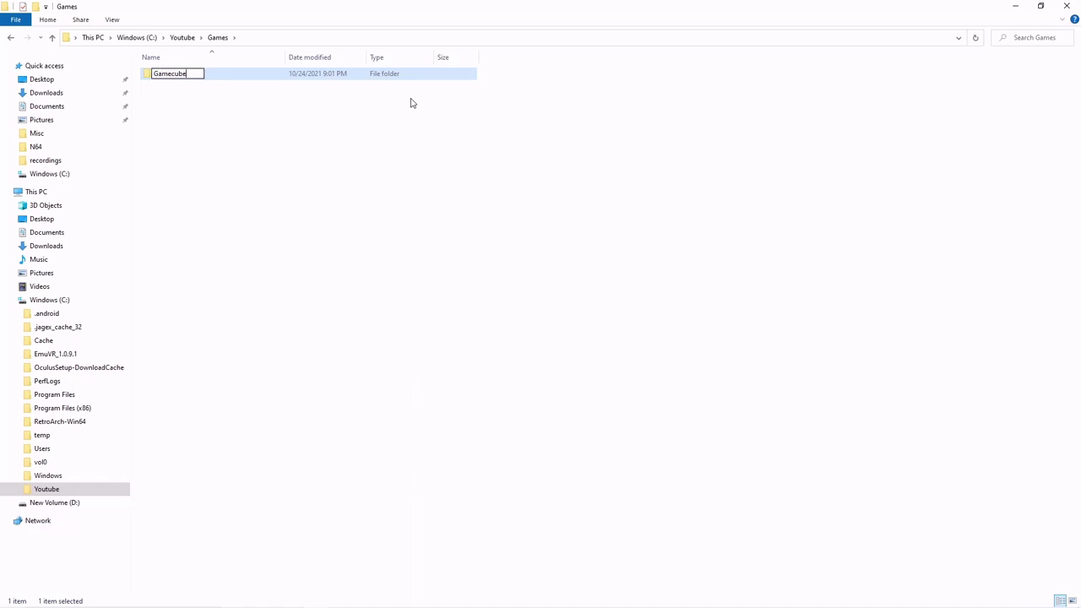
key(Return)
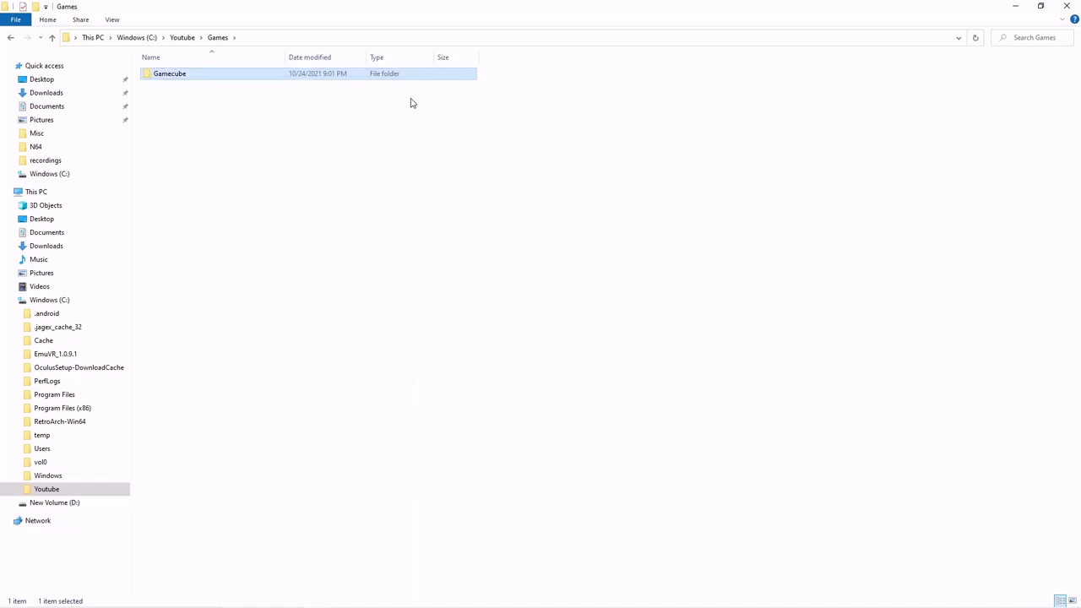
- Open the Gamecube folder and paste the game file Tony Hawk's Underground (USA).nkit.iso into it
double_click(179, 82)
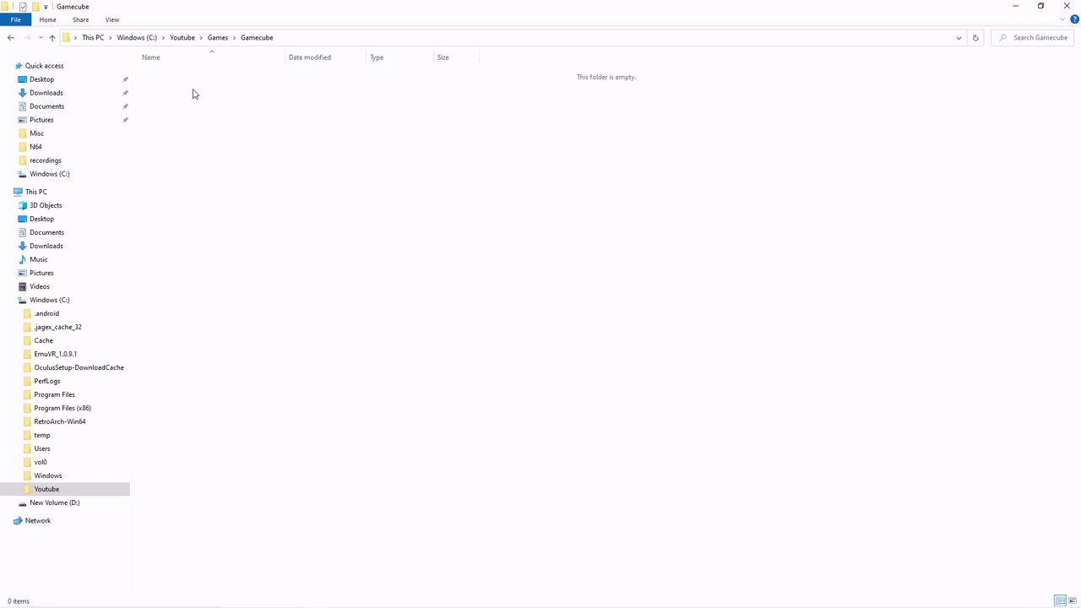
right_click(193, 92)
click(237, 173)
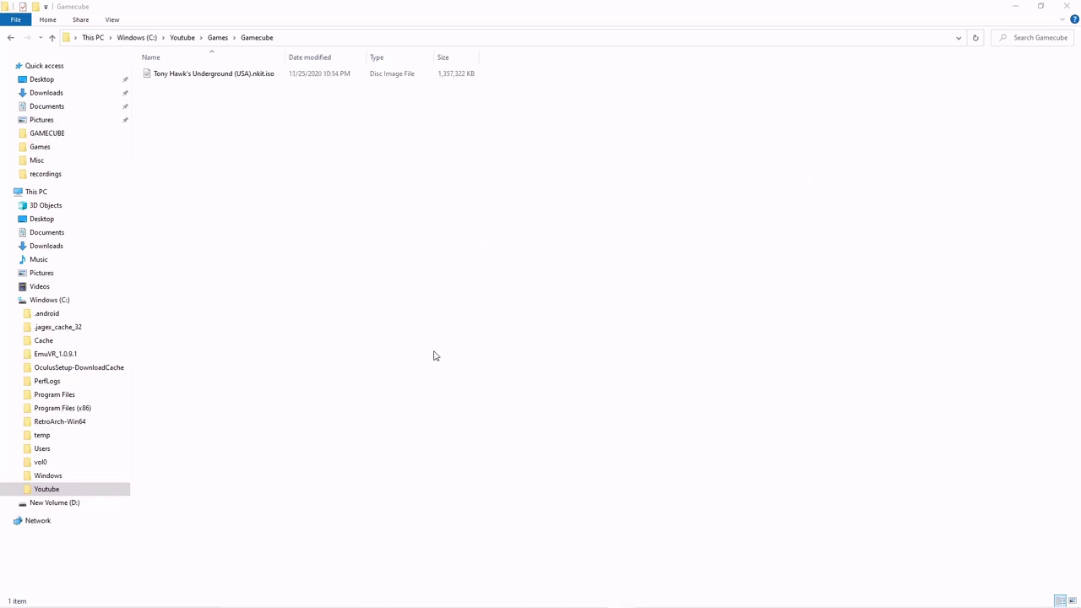
- Return to the Games folder and create a second system folder named Ps2
click(52, 38)
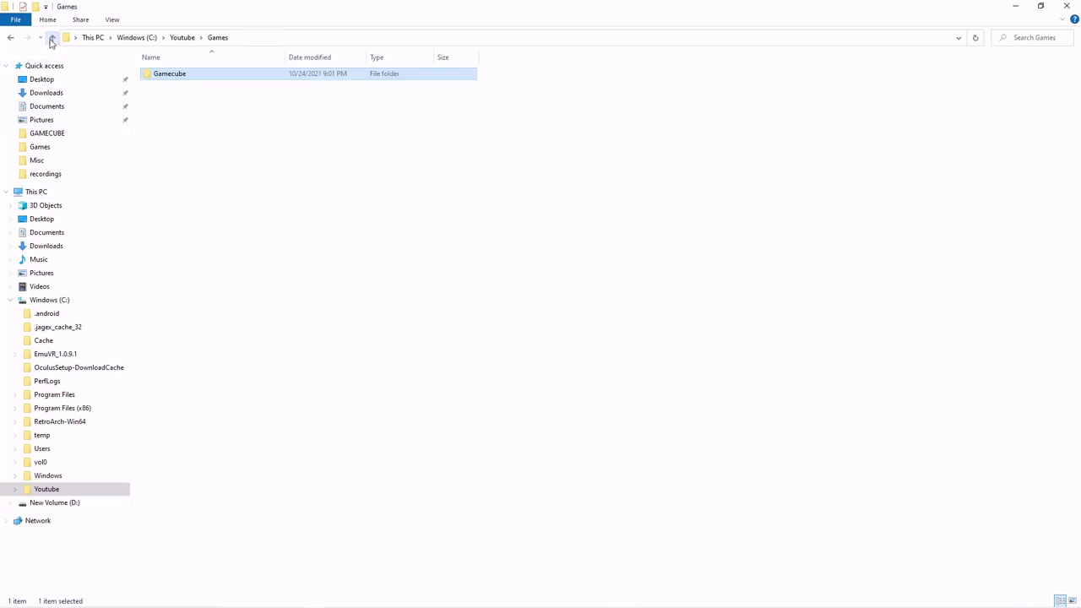
right_click(160, 108)
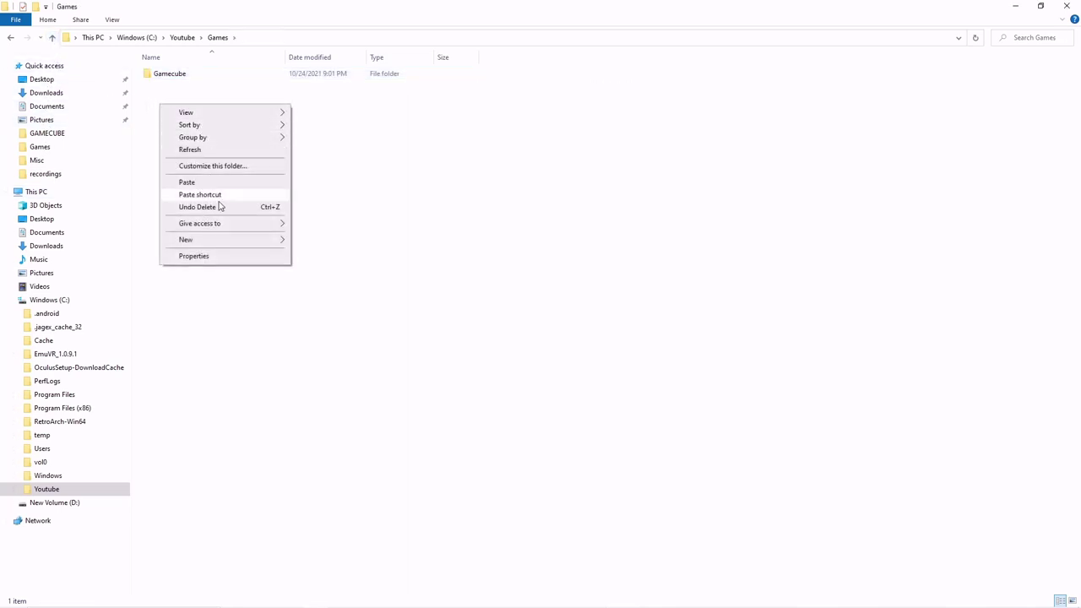
mouse_move(224, 239)
click(317, 242)
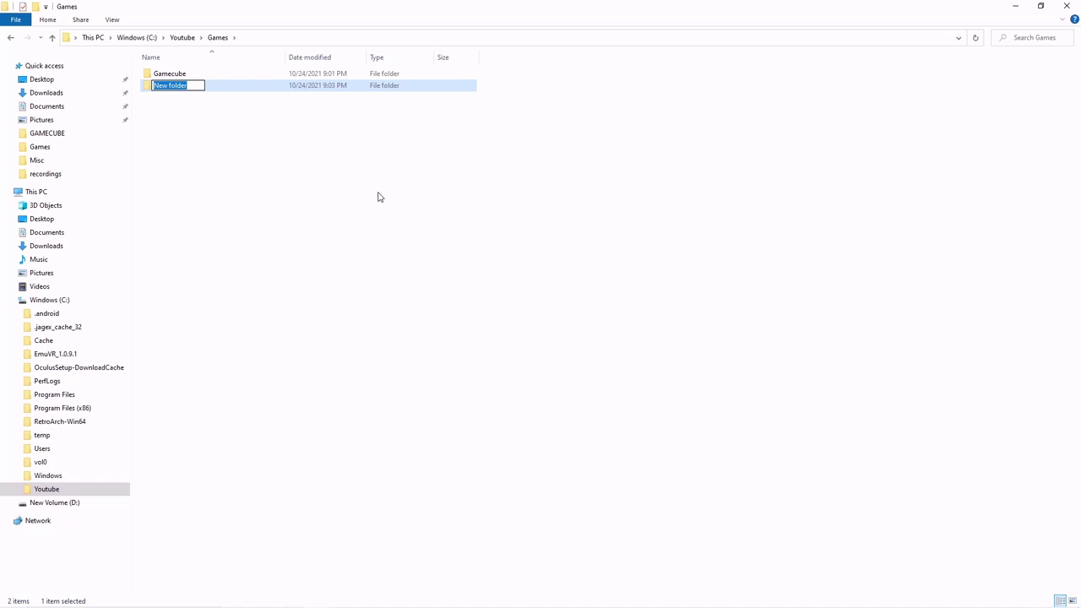
text(Pa)
key(Return)
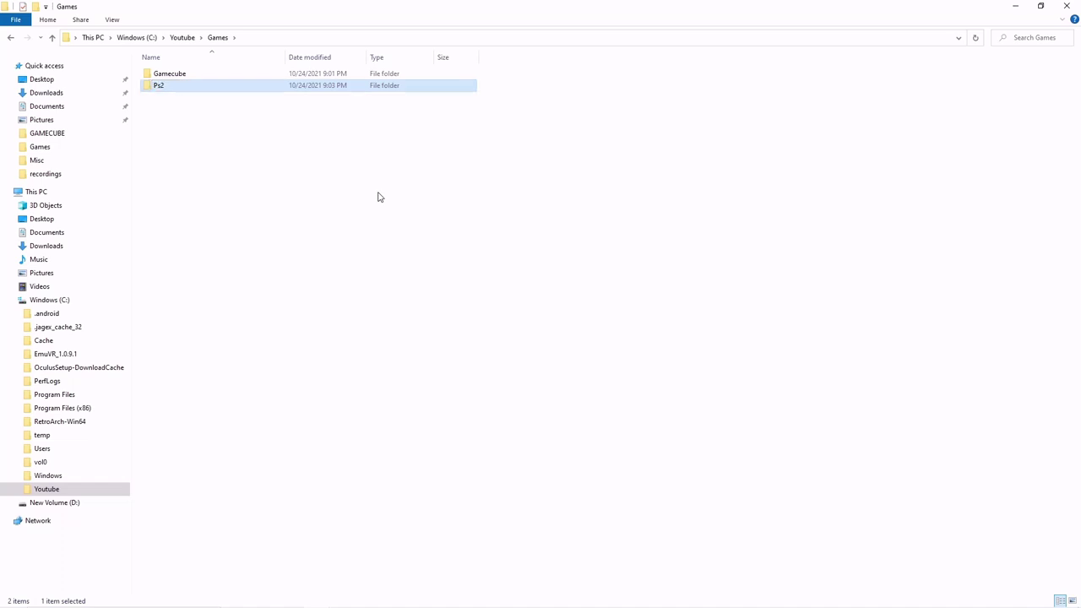
- Look inside the Ps2 and Gamecube folders to check where each system's game files go, then return to Games
double_click(244, 87)
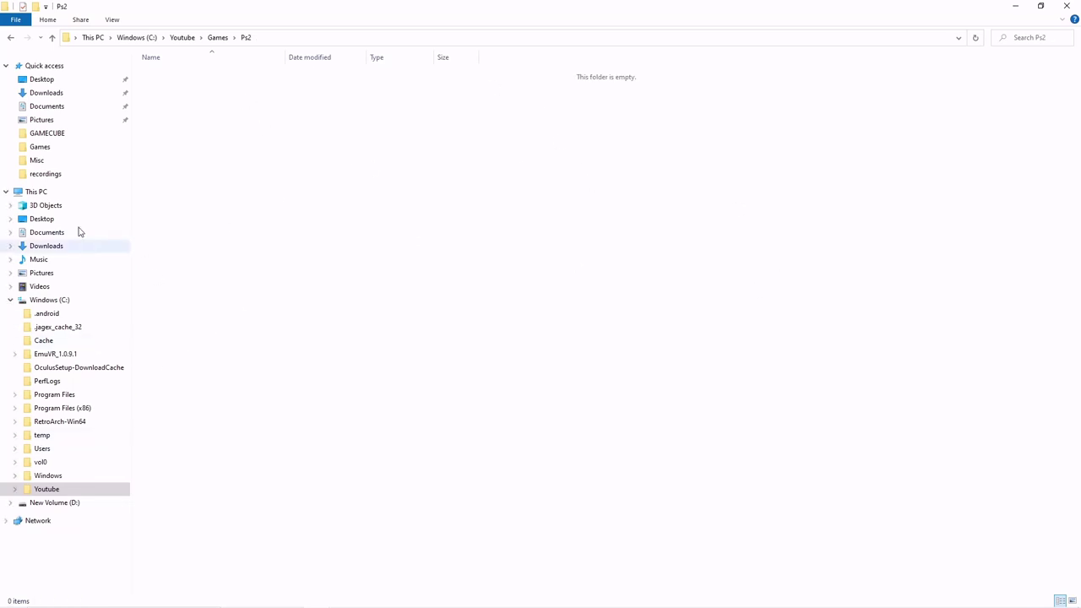
click(52, 38)
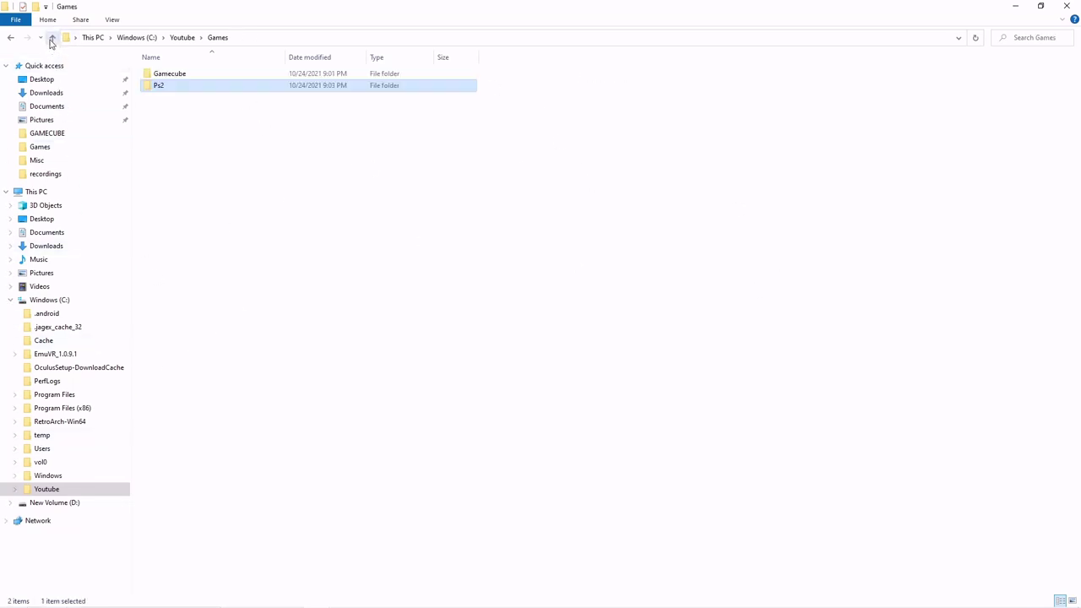
double_click(162, 74)
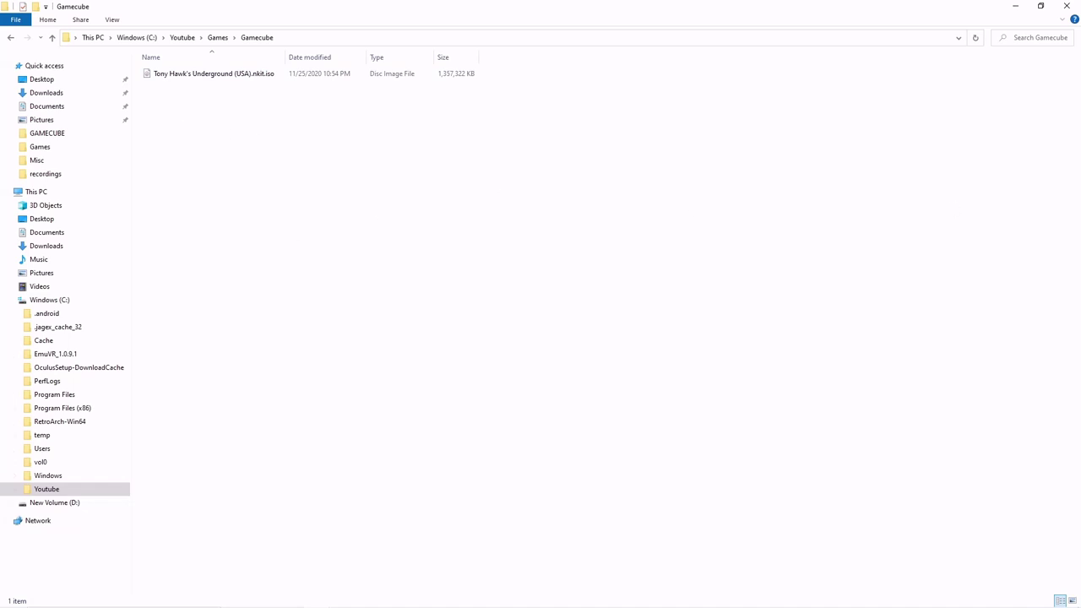
click(53, 38)
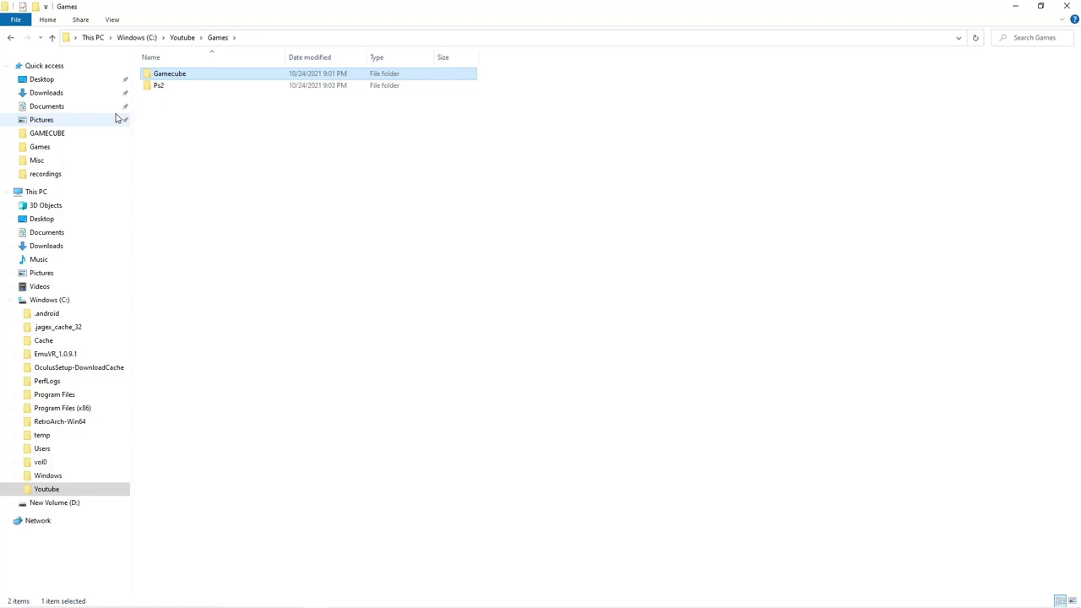
- Launch Game Scanner.exe from Youtube's Game Scanner folder and update its core list
click(52, 38)
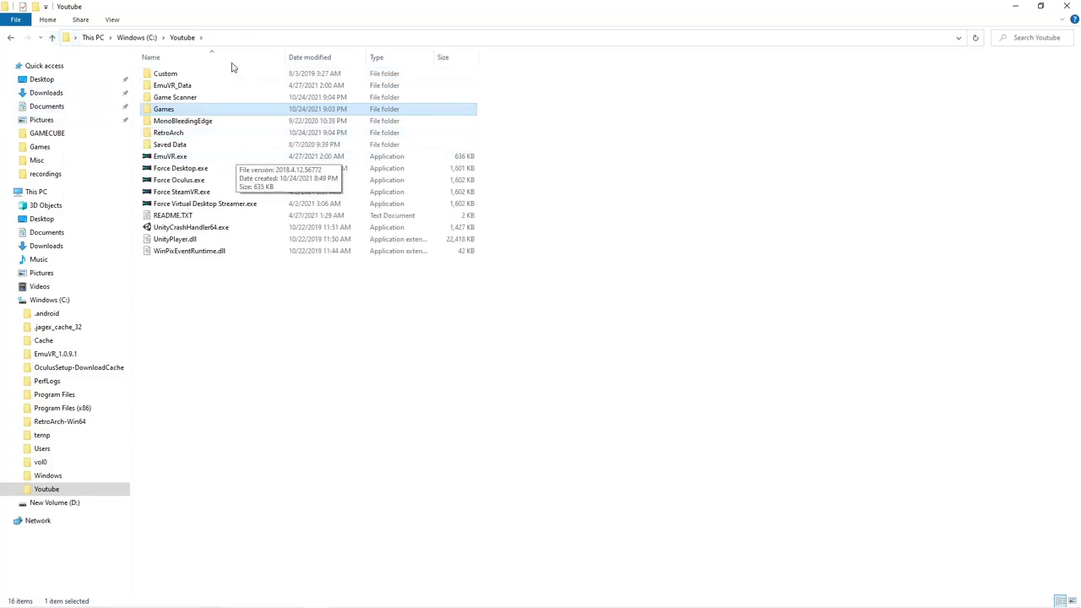
double_click(179, 97)
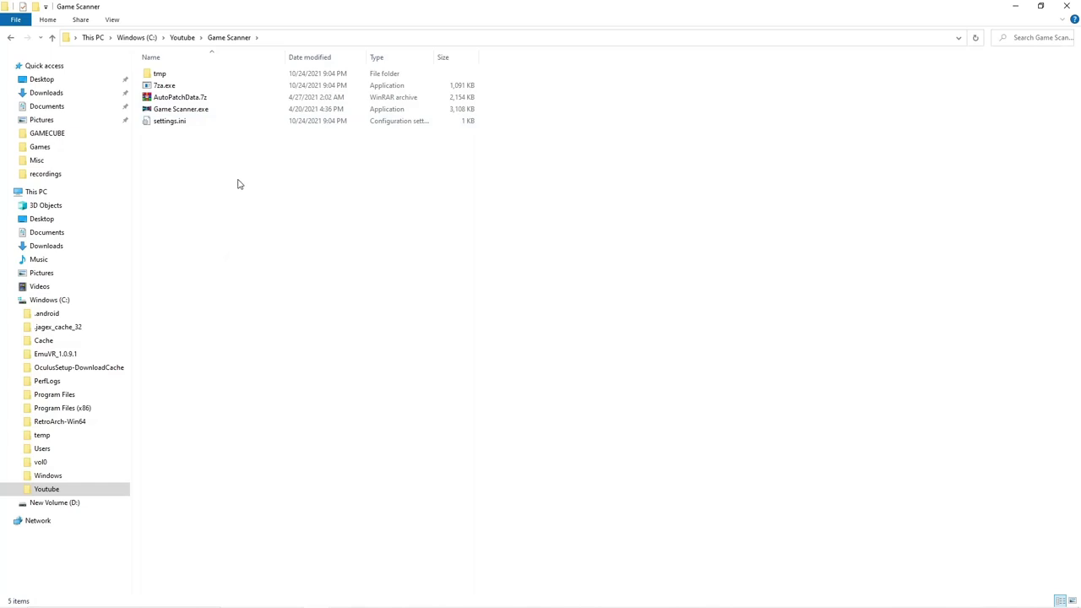
double_click(225, 112)
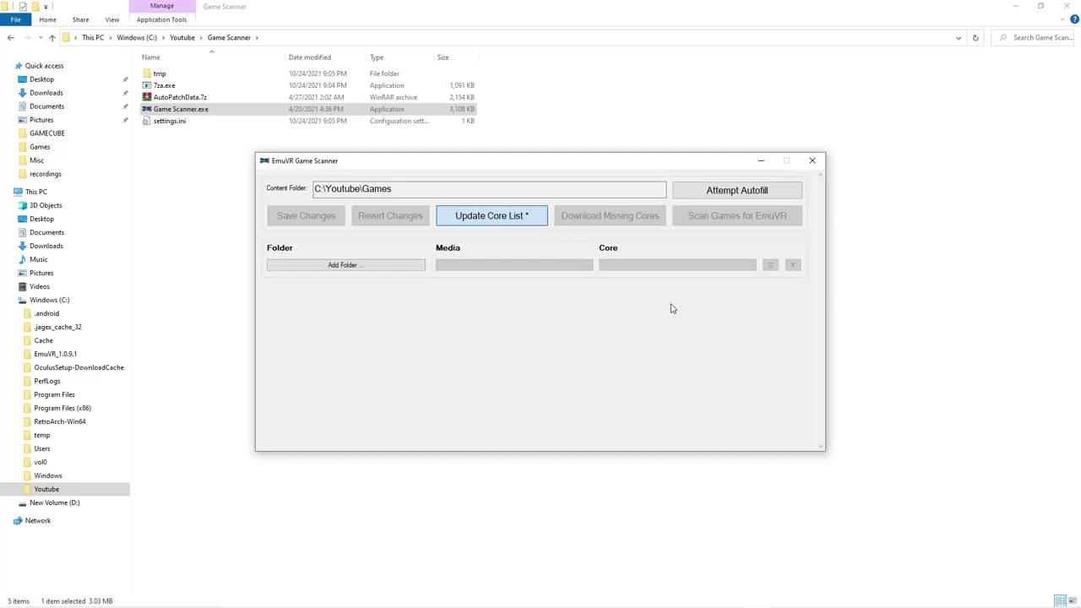
click(630, 376)
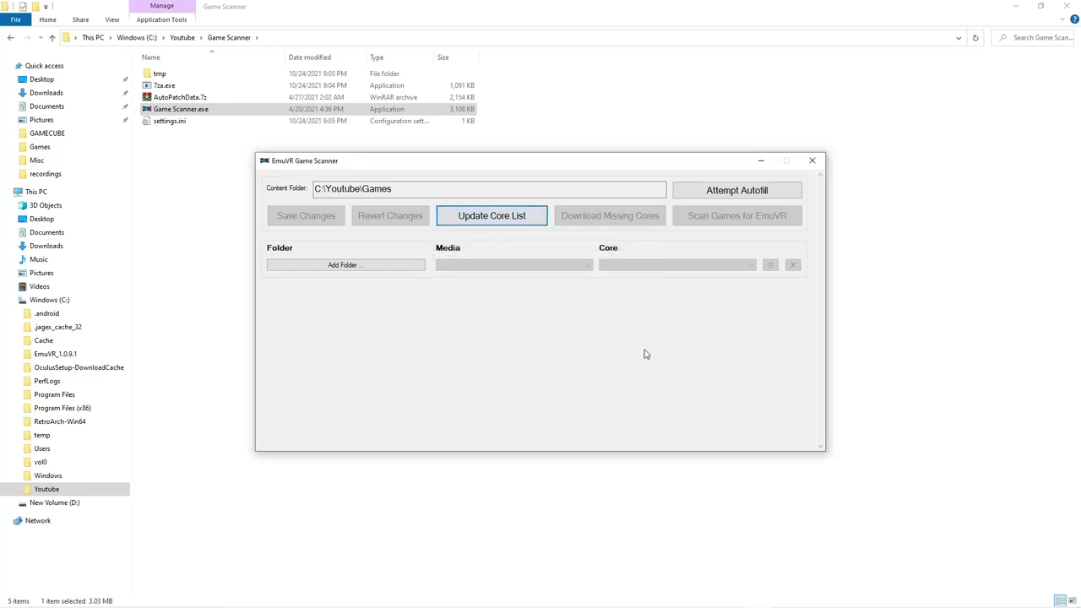
- Autofill the system folders from the content folder C:\Youtube\Games and save the changes
click(762, 194)
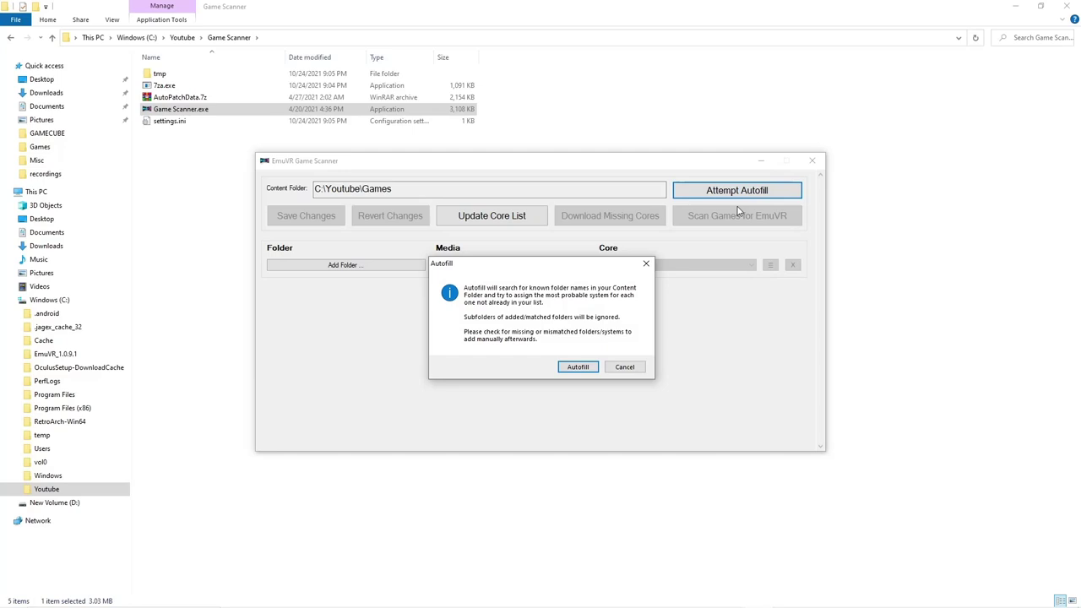
click(581, 369)
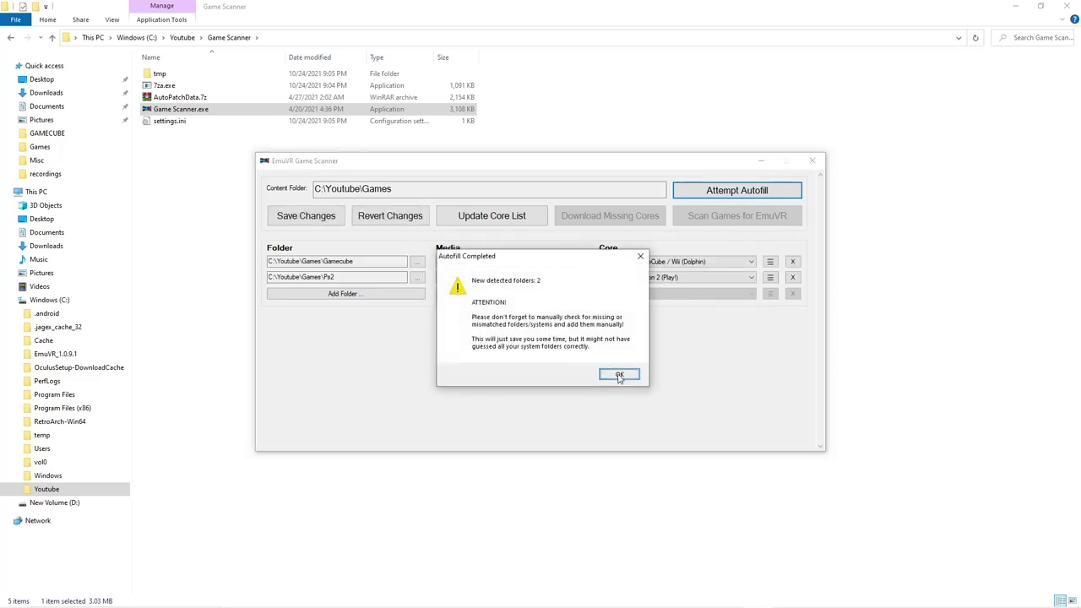
click(619, 375)
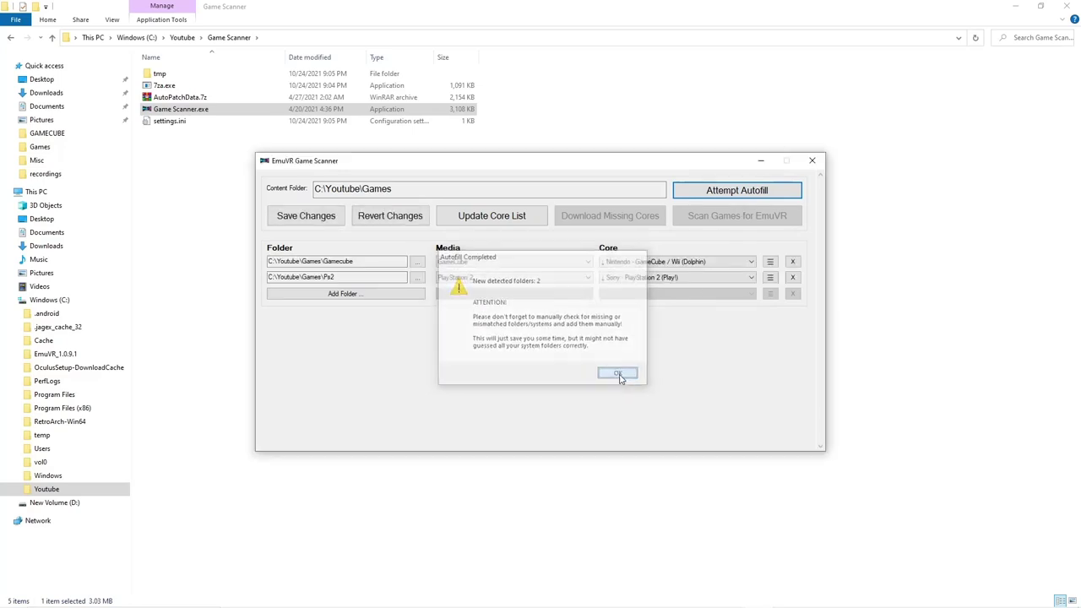
click(296, 217)
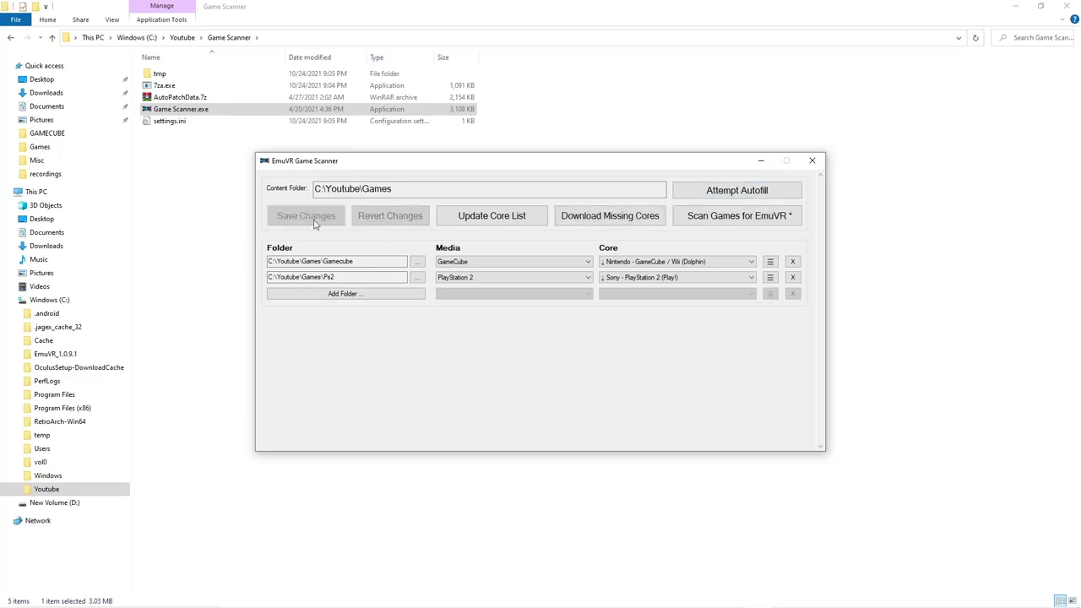
- Scan the games for EmuVR and download the missing cores
click(783, 221)
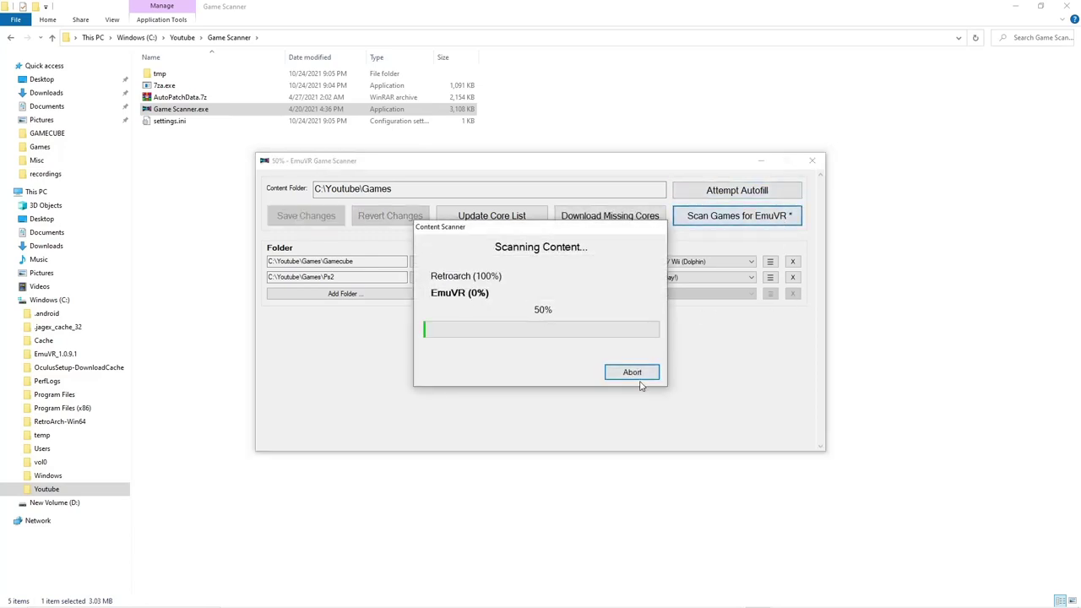
click(631, 372)
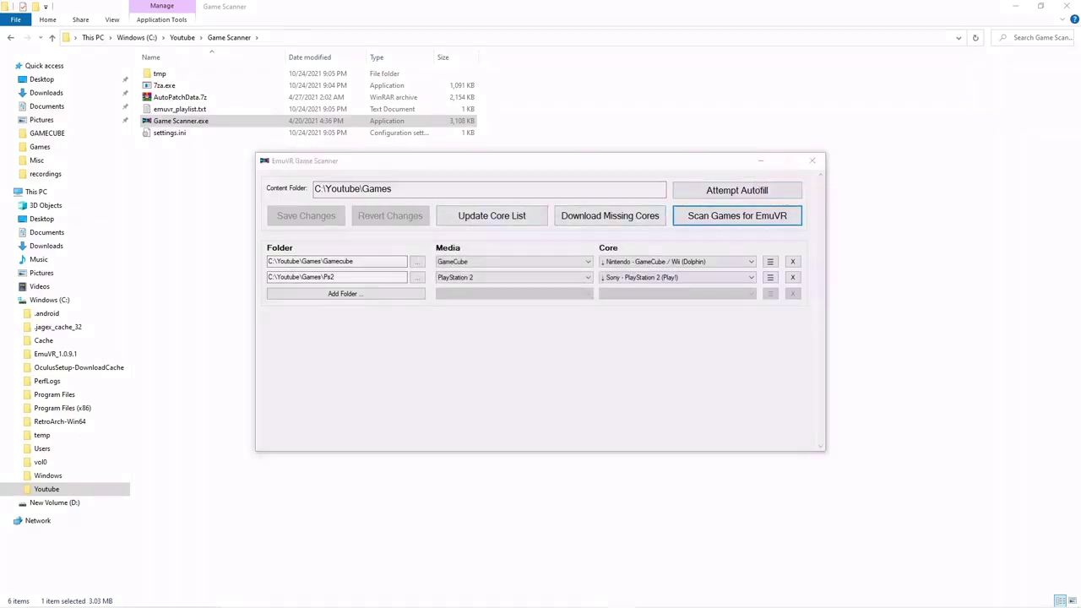
click(614, 217)
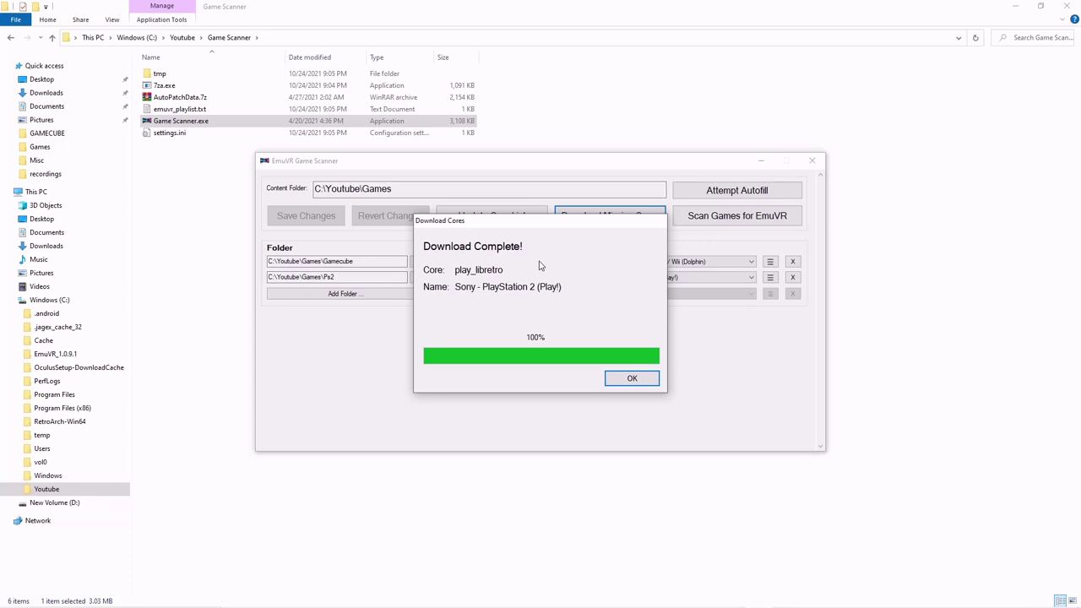
click(629, 380)
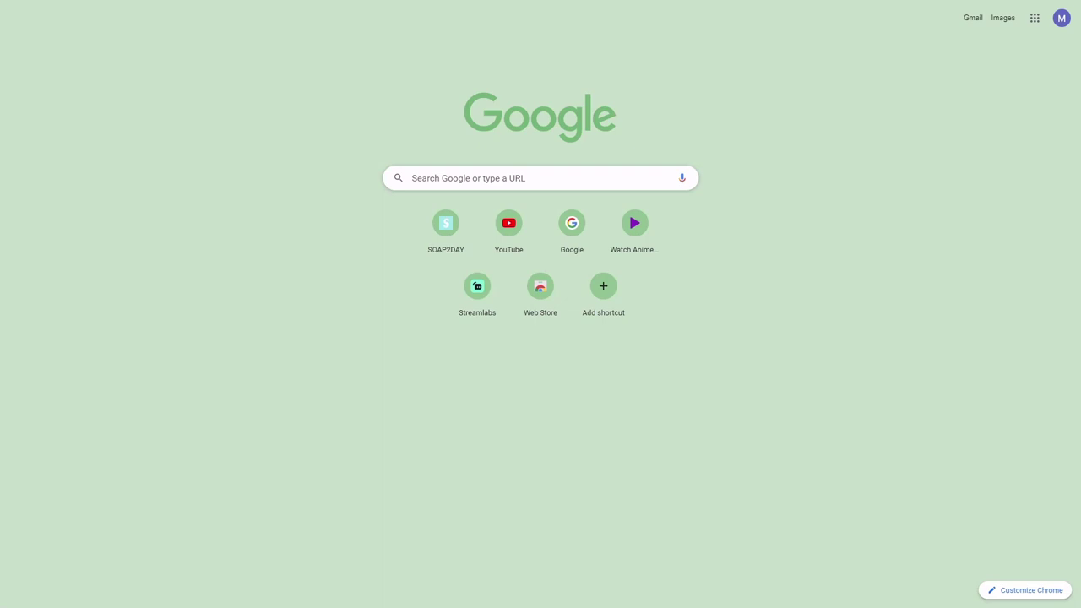
- Switch to Chrome and search Google for ps2 bios
click(527, 179)
text(p)
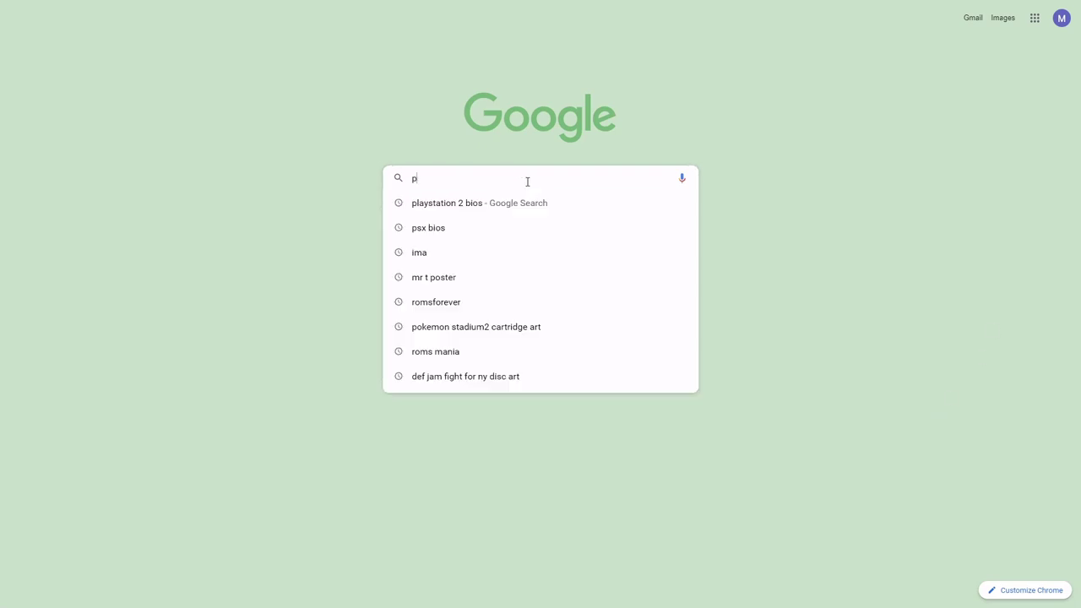
text(s2 bios)
key(Return)
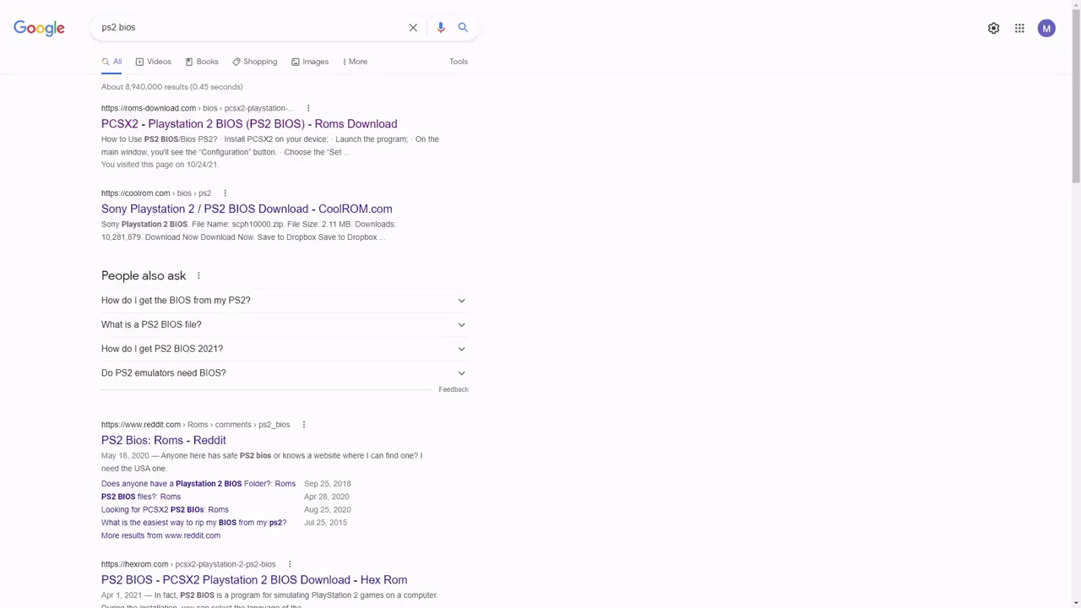
- Switch to the Downloads folder in File Explorer, extract ps2_bios.zip to its own folder and cut the extracted ps2_bios folder
key(alt+Tab)
key(Tab)
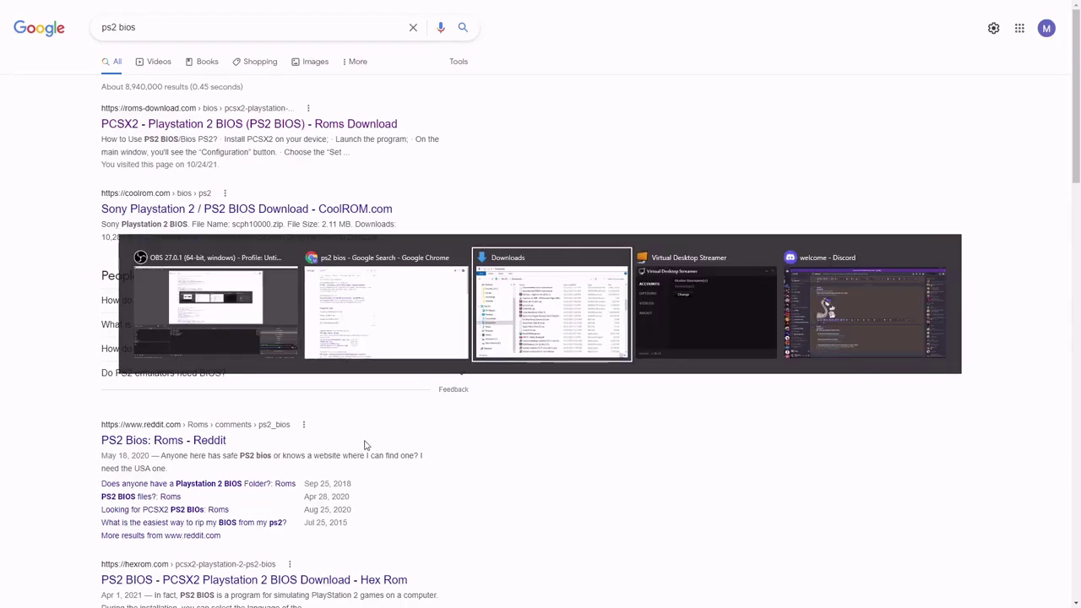
right_click(738, 427)
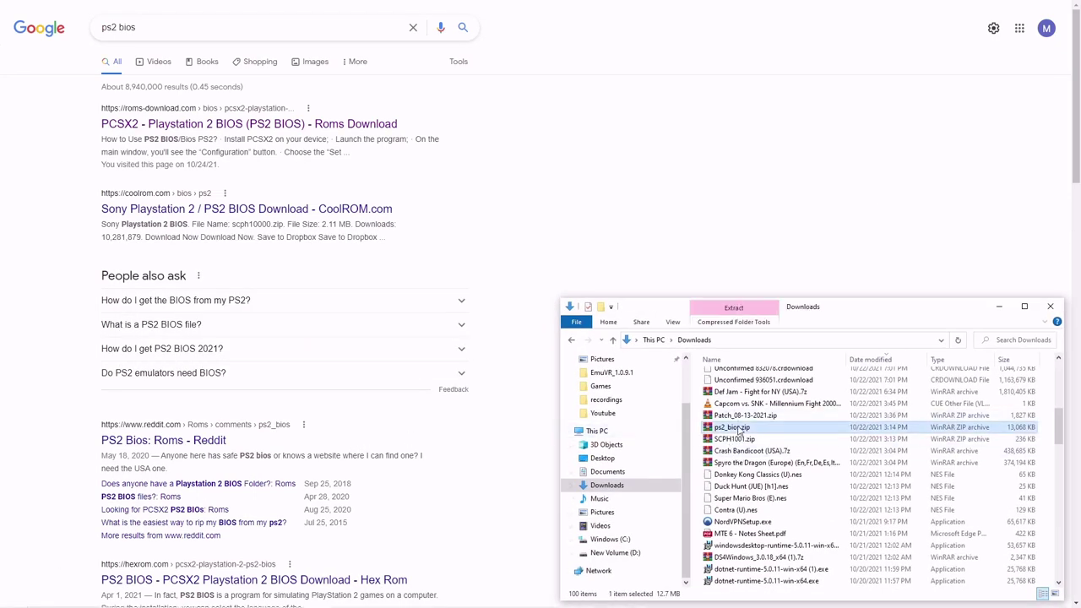
click(794, 260)
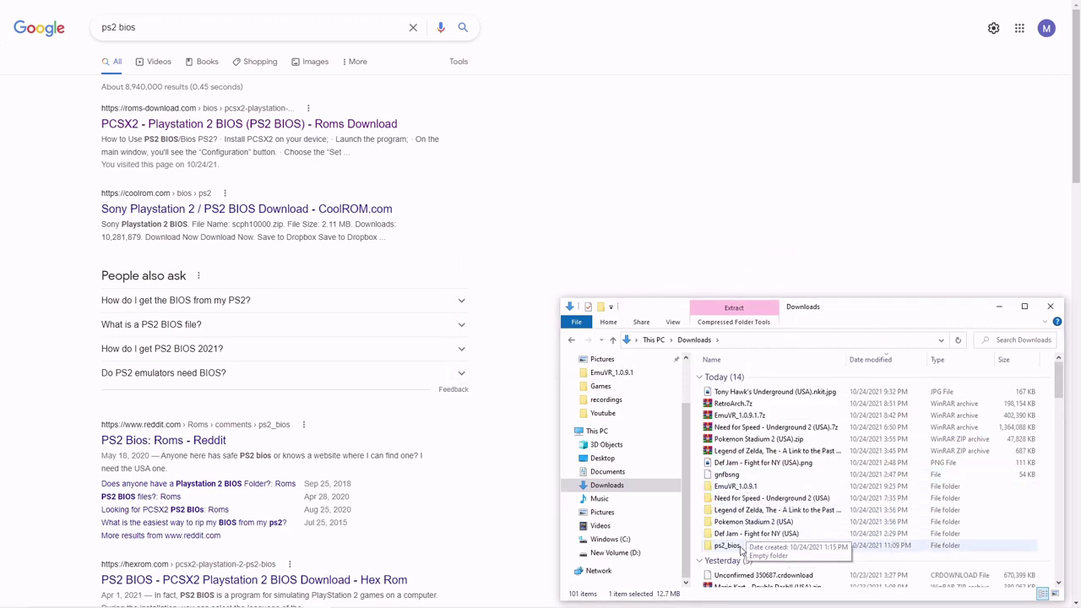
right_click(741, 545)
click(765, 467)
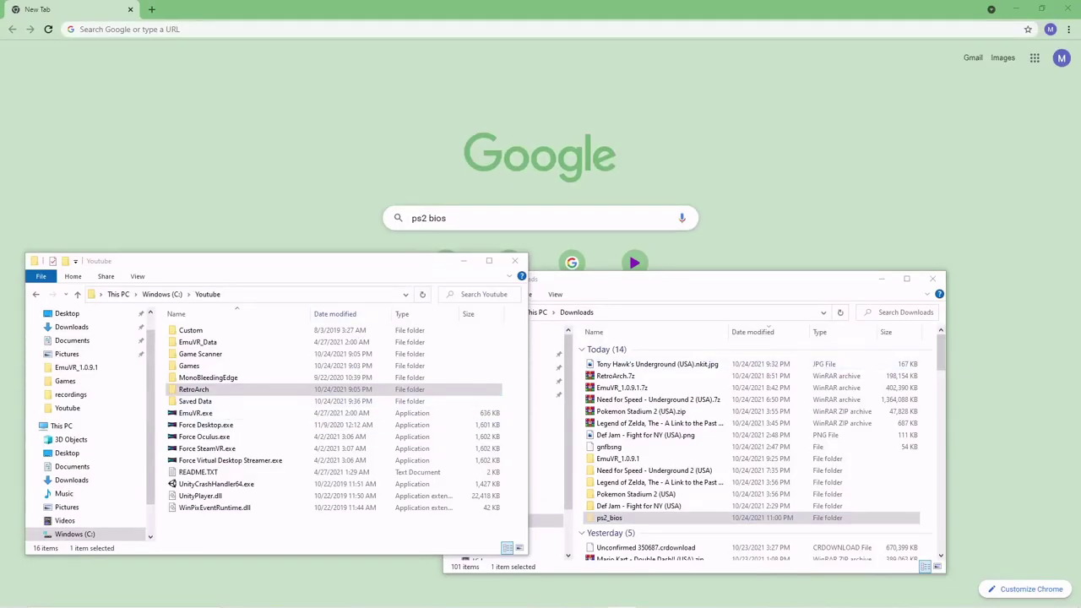
- Create a new folder named PCXS2 in the system folder inside Youtube's RetroArch folder
click(216, 392)
double_click(216, 393)
scroll(207, 435, down, 3)
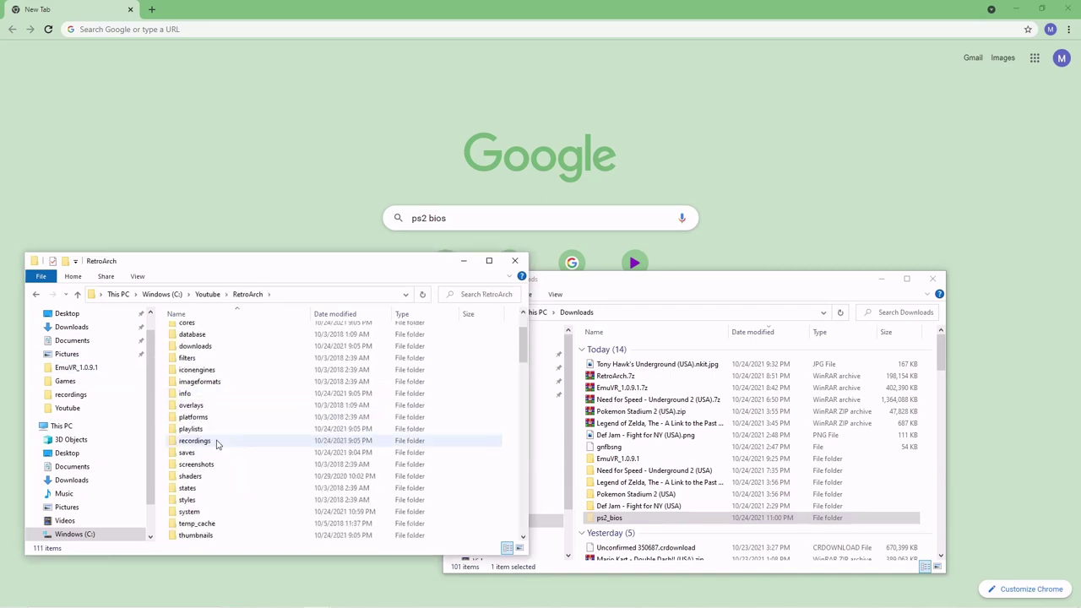
double_click(211, 440)
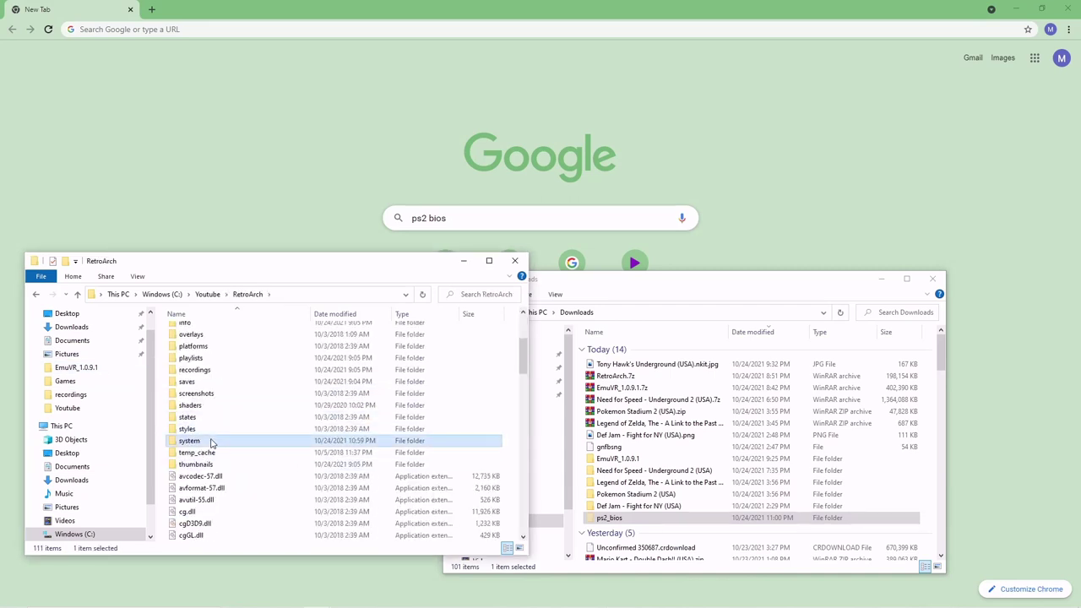
right_click(210, 380)
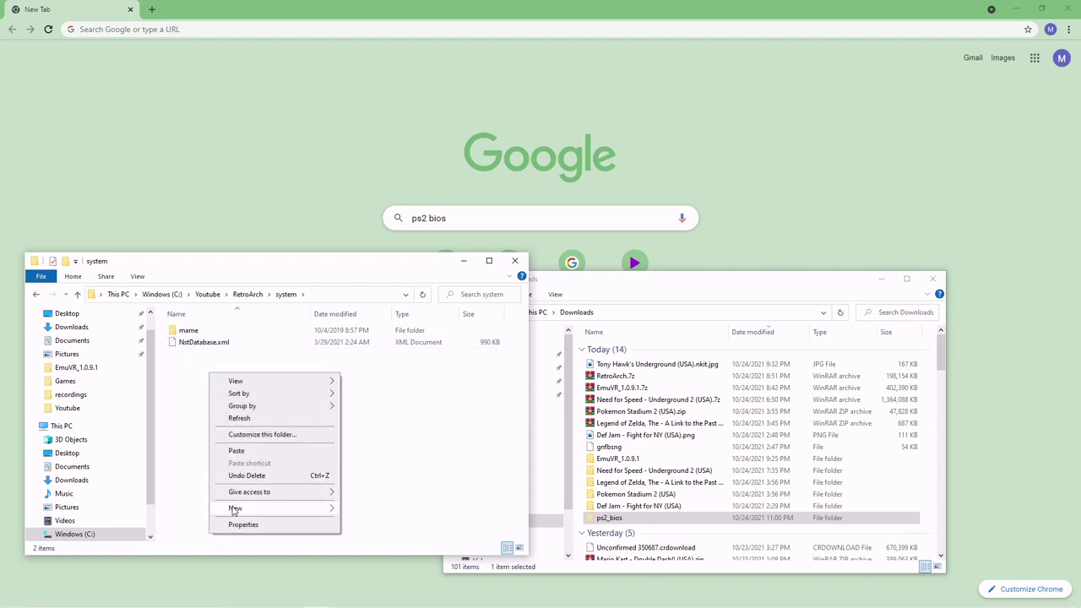
mouse_move(236, 508)
click(429, 343)
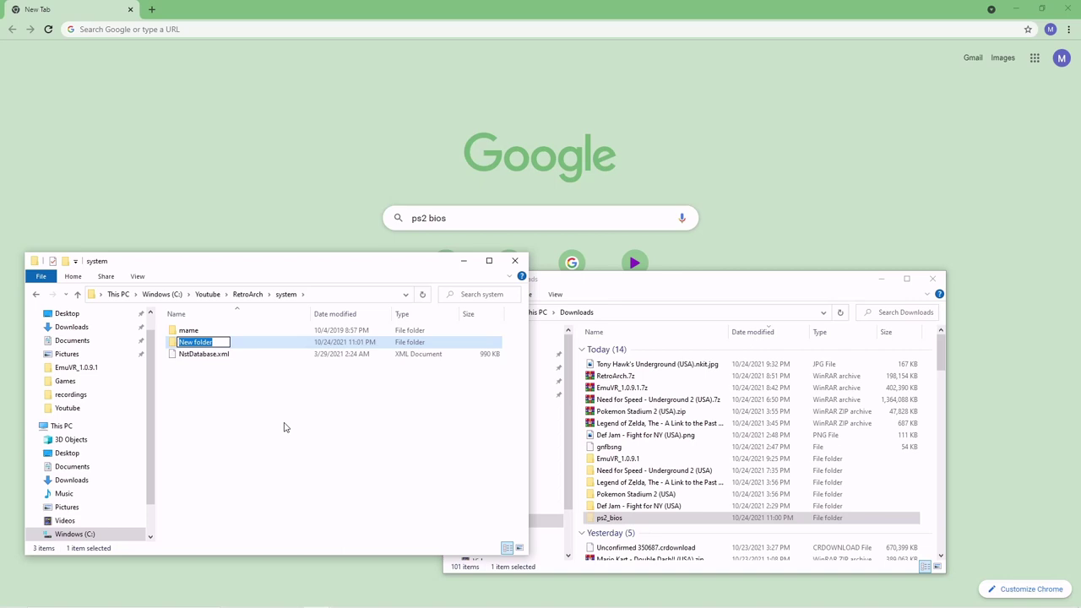
text(PCXS2)
key(Return)
- Paste the ps2_bios folder into the PCXS2 folder and check the BIOS files inside it
double_click(251, 342)
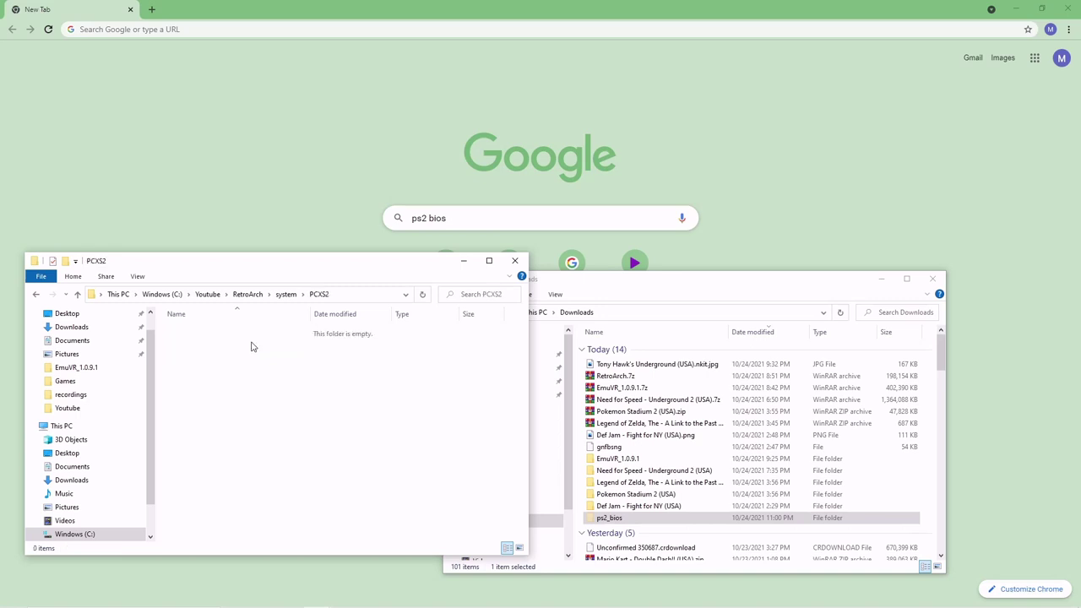
right_click(242, 351)
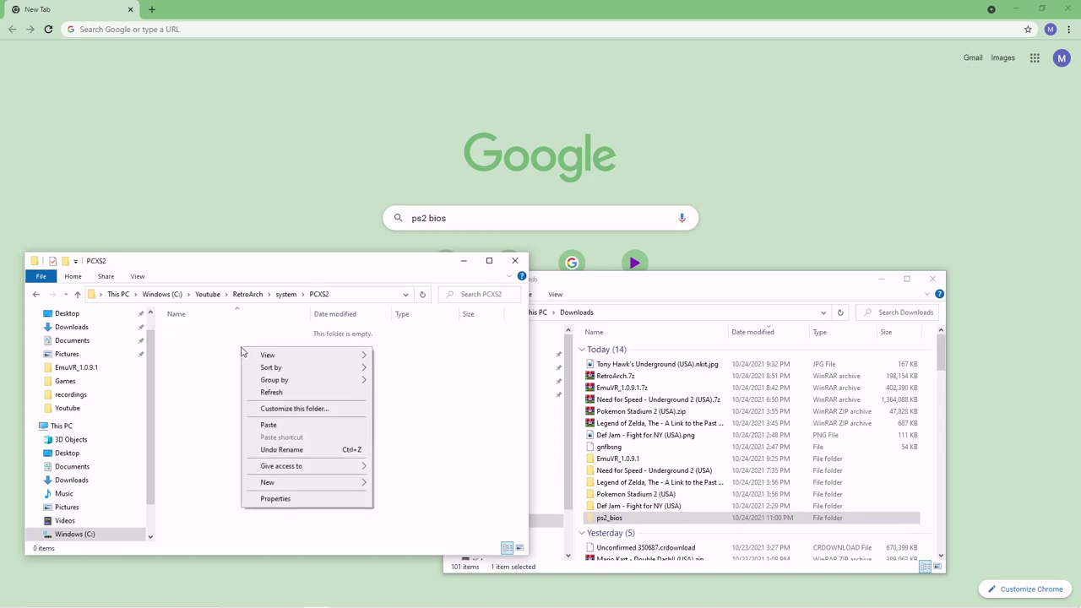
click(275, 426)
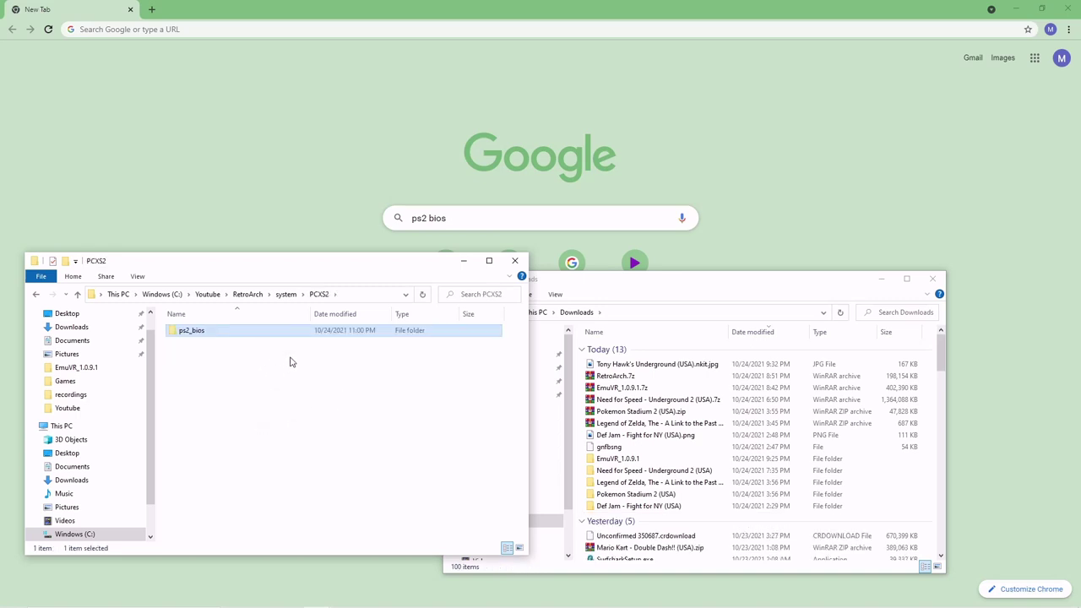
double_click(238, 339)
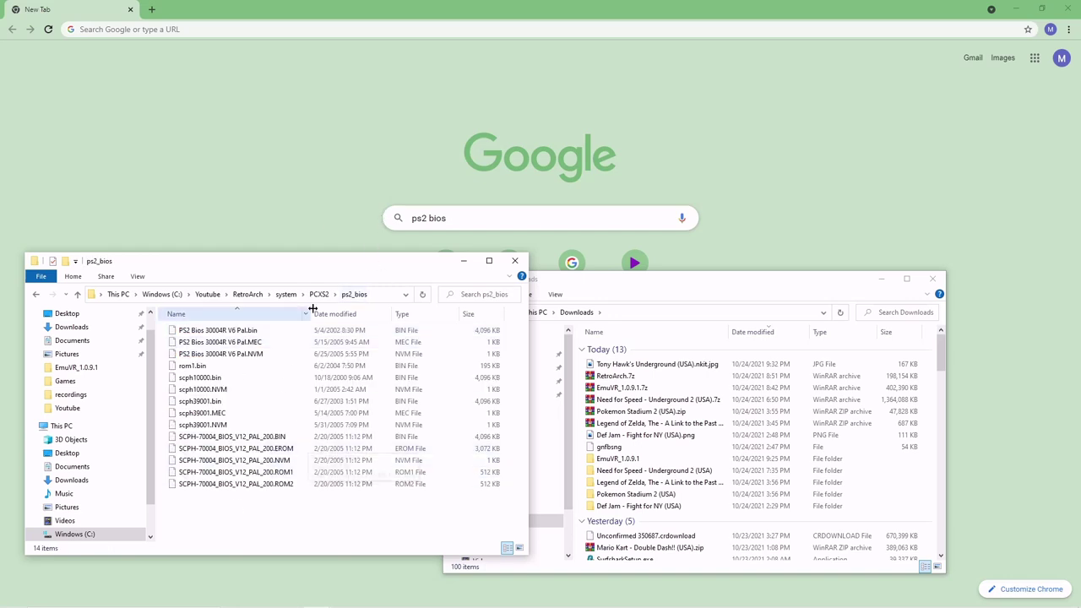
click(77, 294)
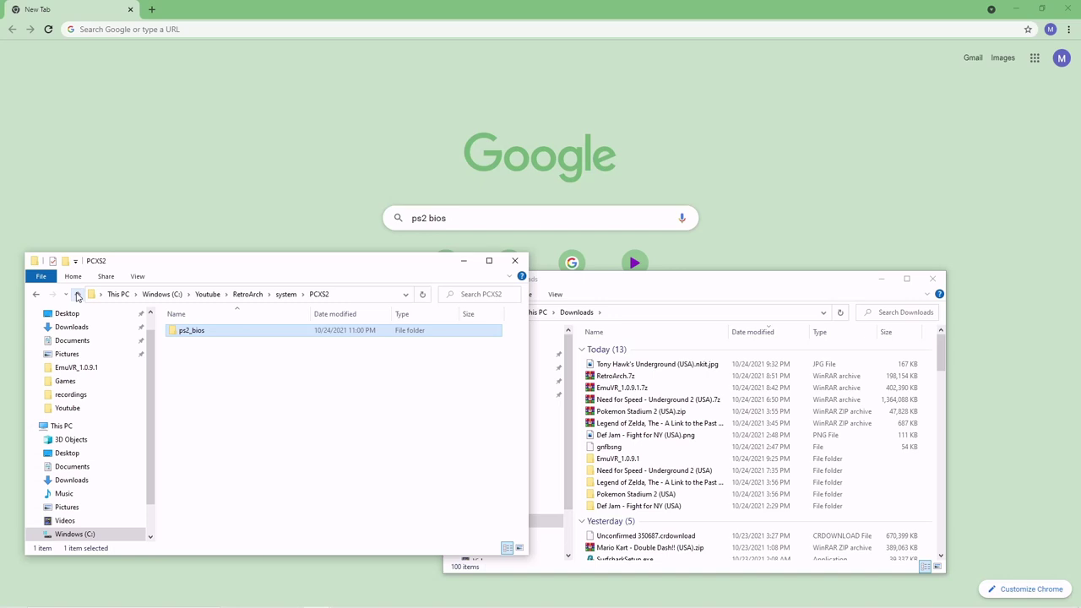
- Go back to RetroArch's system folder and create a new folder named PSX in it
click(77, 294)
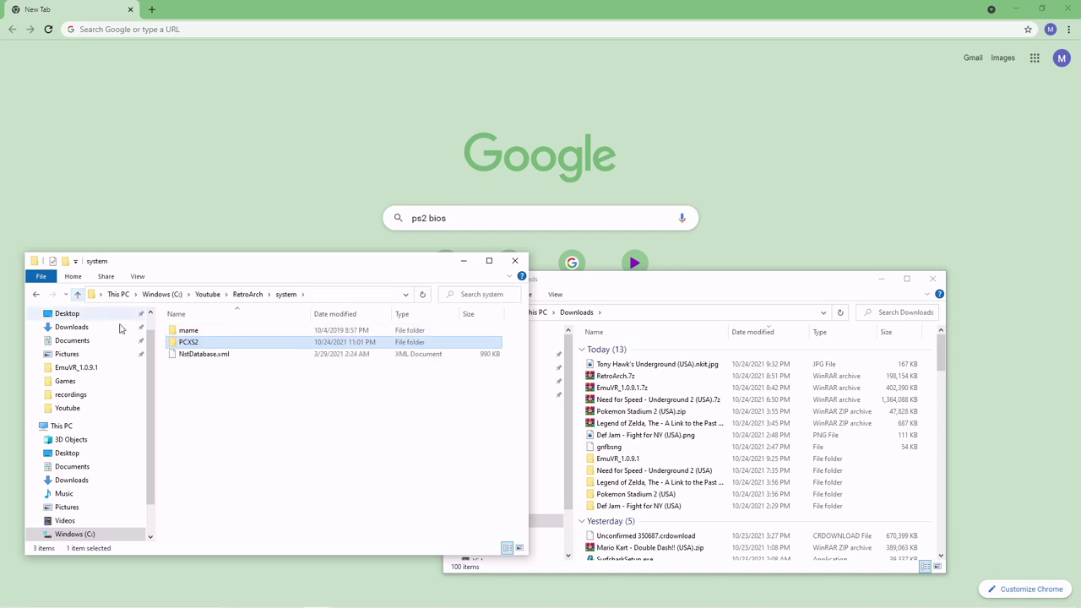
right_click(206, 380)
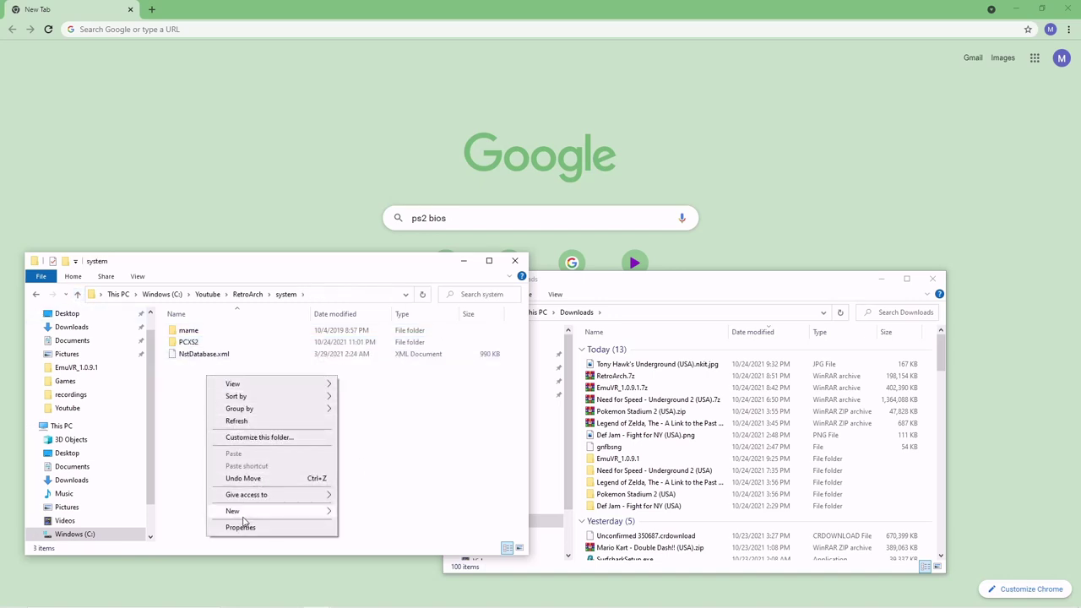
mouse_move(245, 511)
click(391, 347)
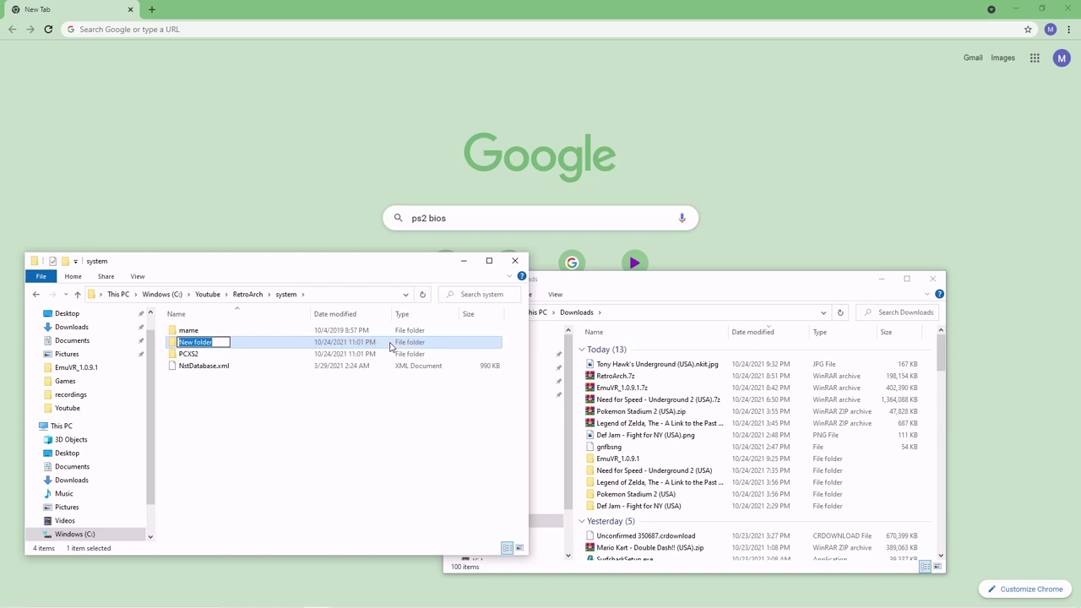
text(PSX)
key(Return)
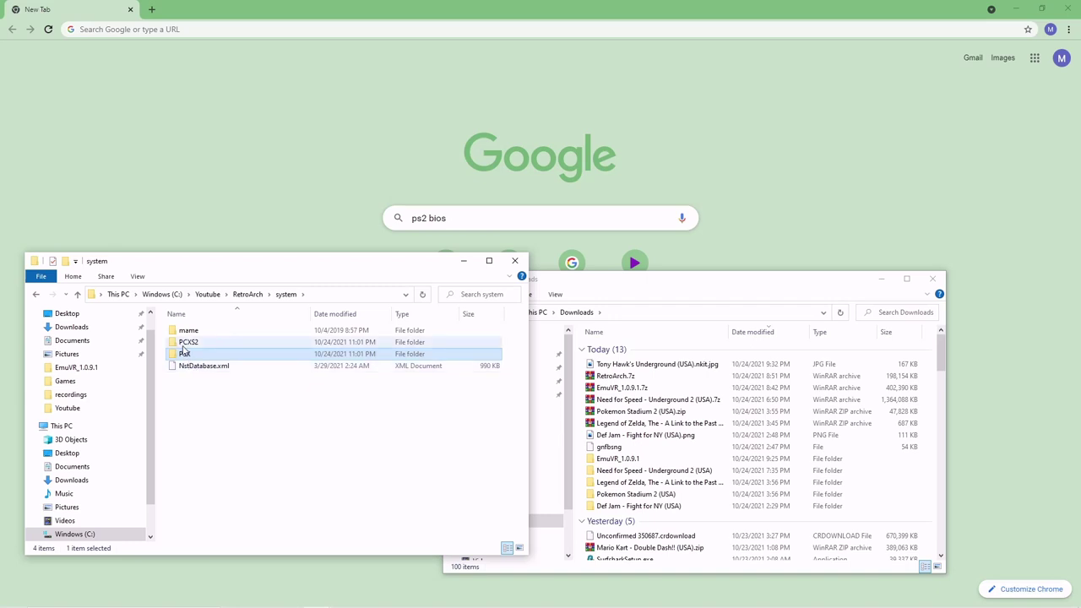
- Switch to Chrome and search Google for psx bios
click(447, 213)
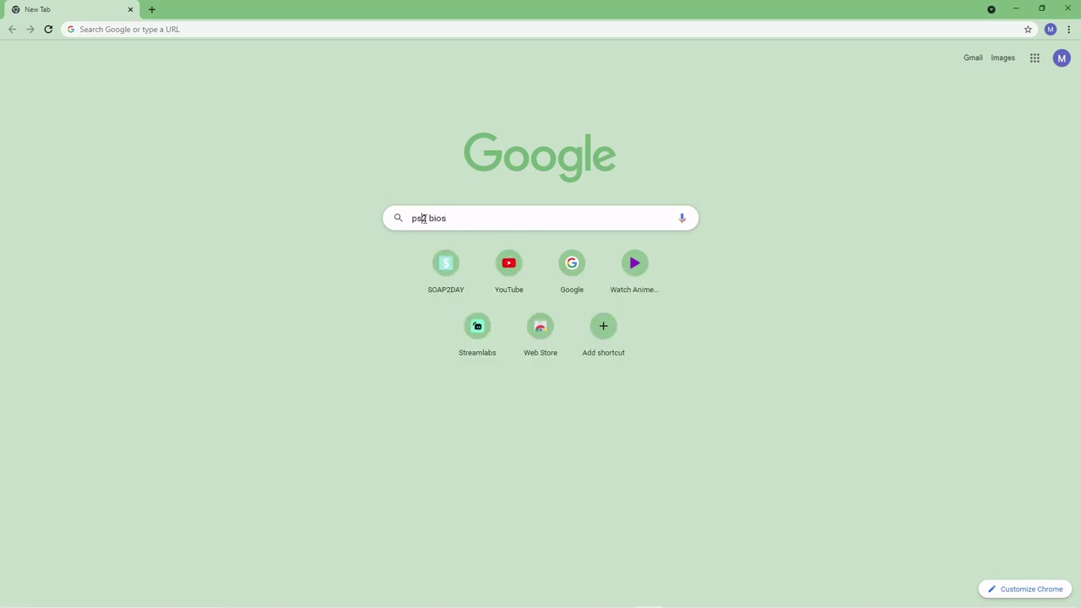
key(BackSpace)
text(x)
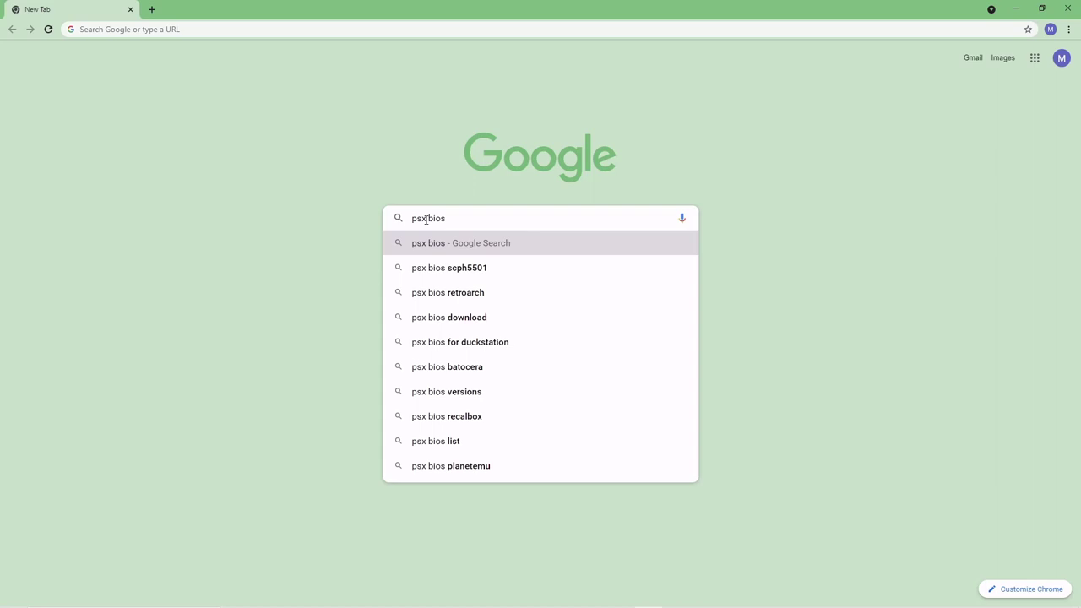
key(Return)
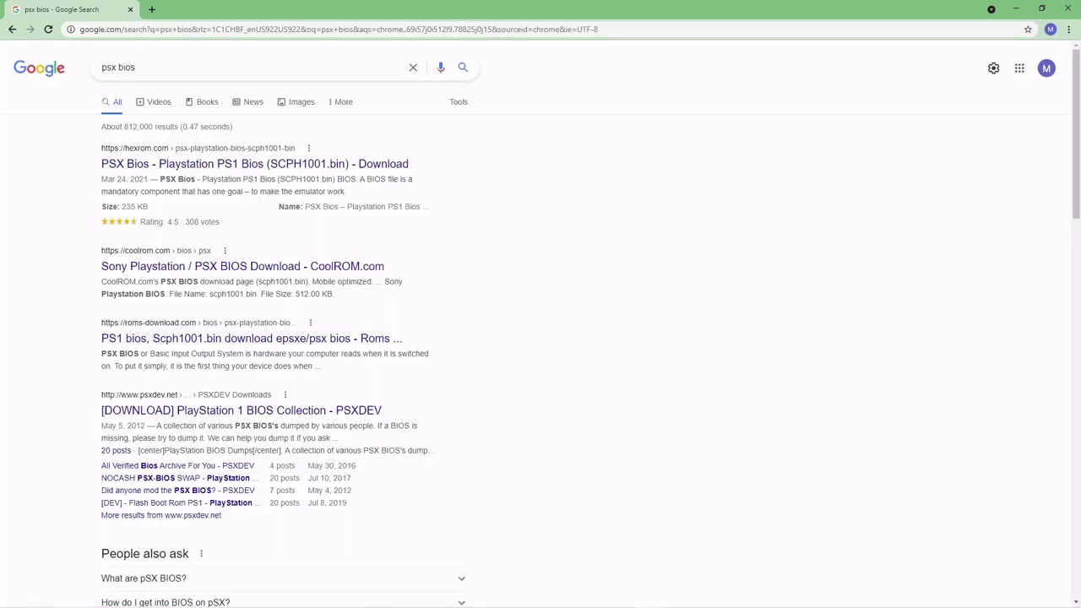
- Switch to the Youtube folder in File Explorer, open Custom > Posters > Examples and copy all the poster images
key(alt+Tab)
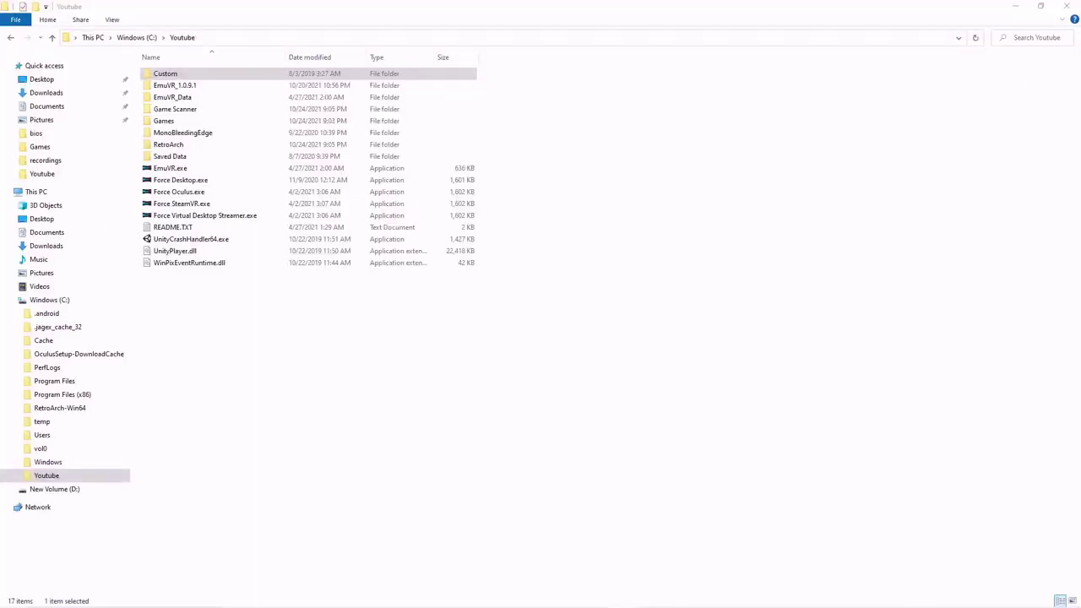
double_click(193, 73)
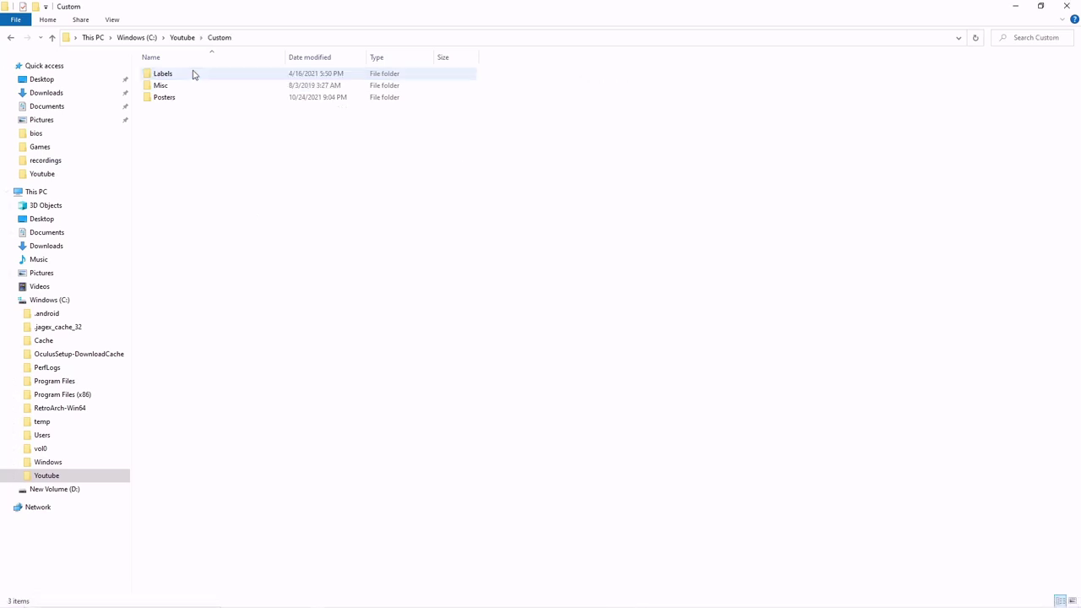
double_click(180, 101)
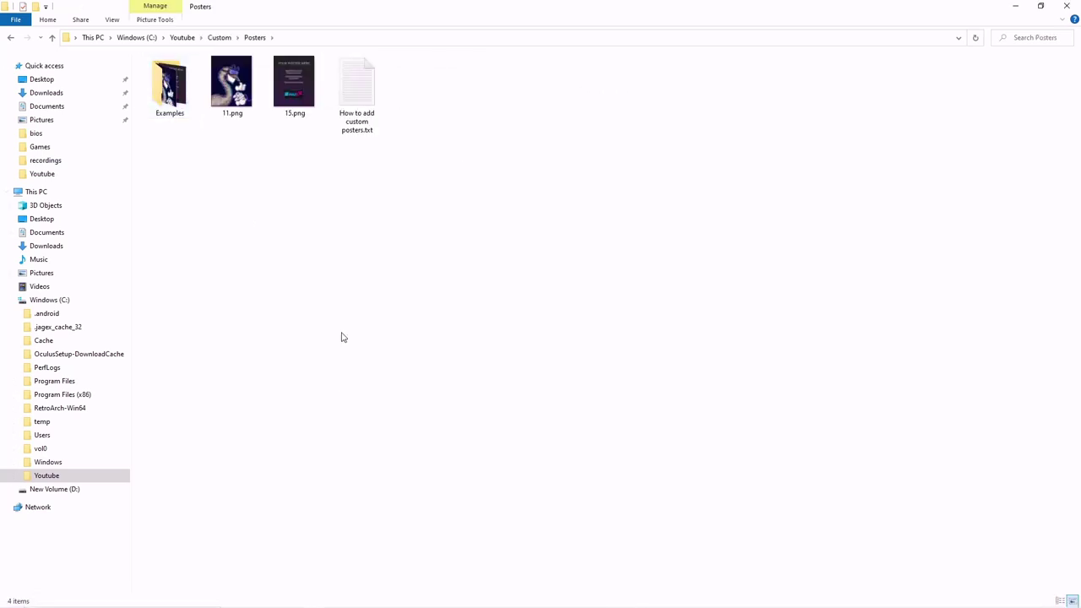
double_click(169, 88)
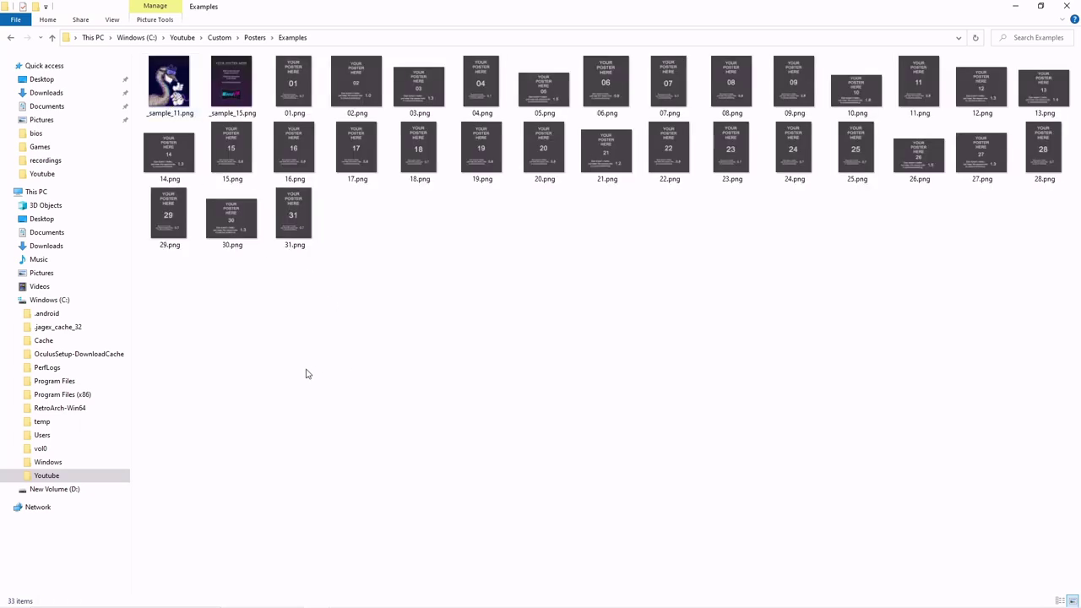
drag(194, 343, 993, 98)
right_click(993, 98)
click(938, 309)
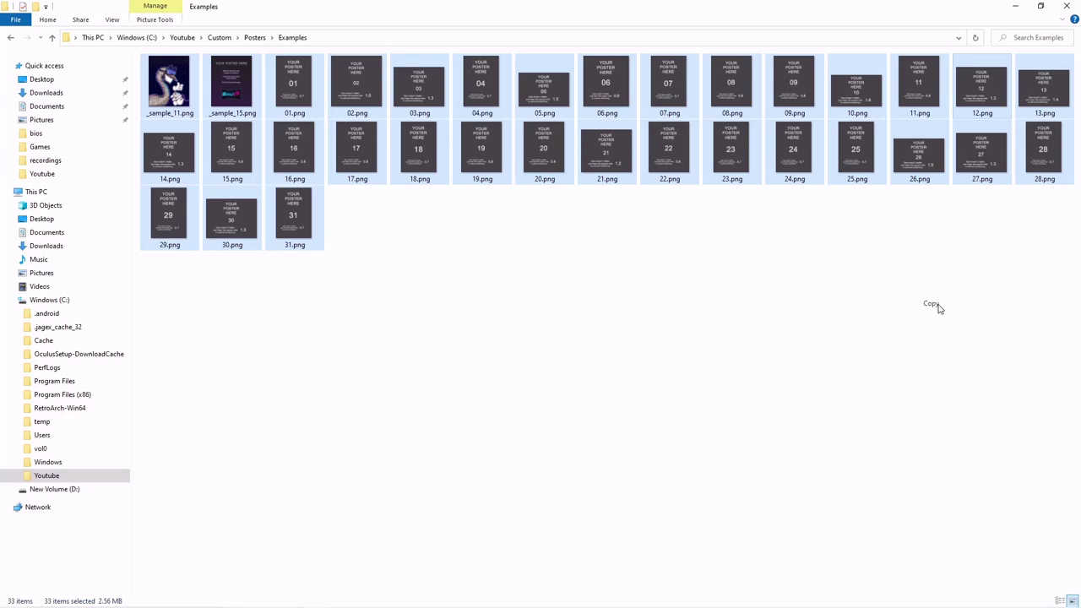
- Paste the example images into the Posters folder, replacing the files that have the same names
click(51, 39)
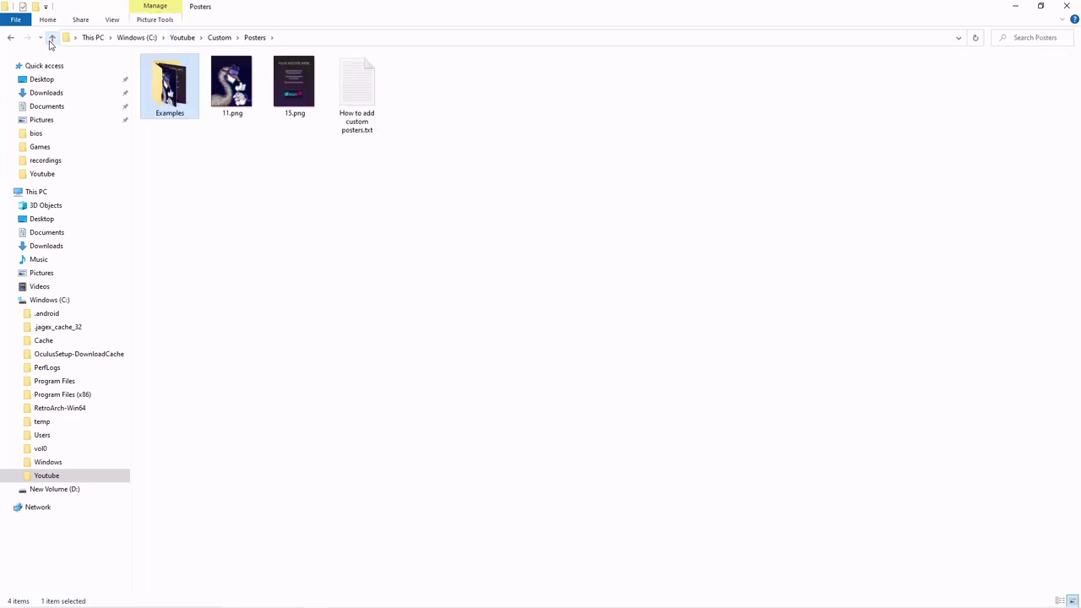
right_click(568, 110)
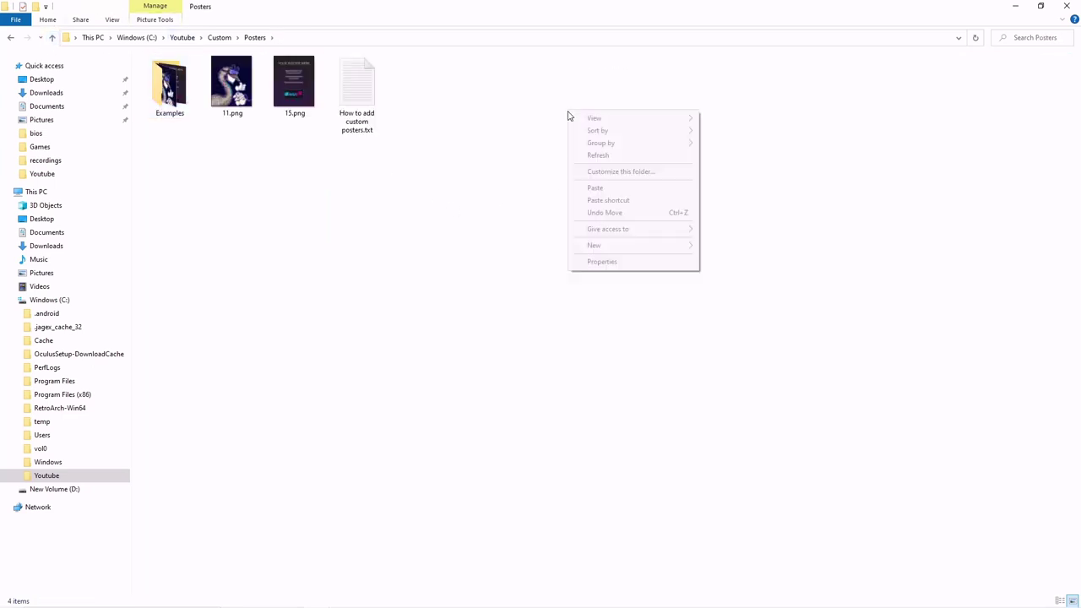
click(595, 188)
click(457, 221)
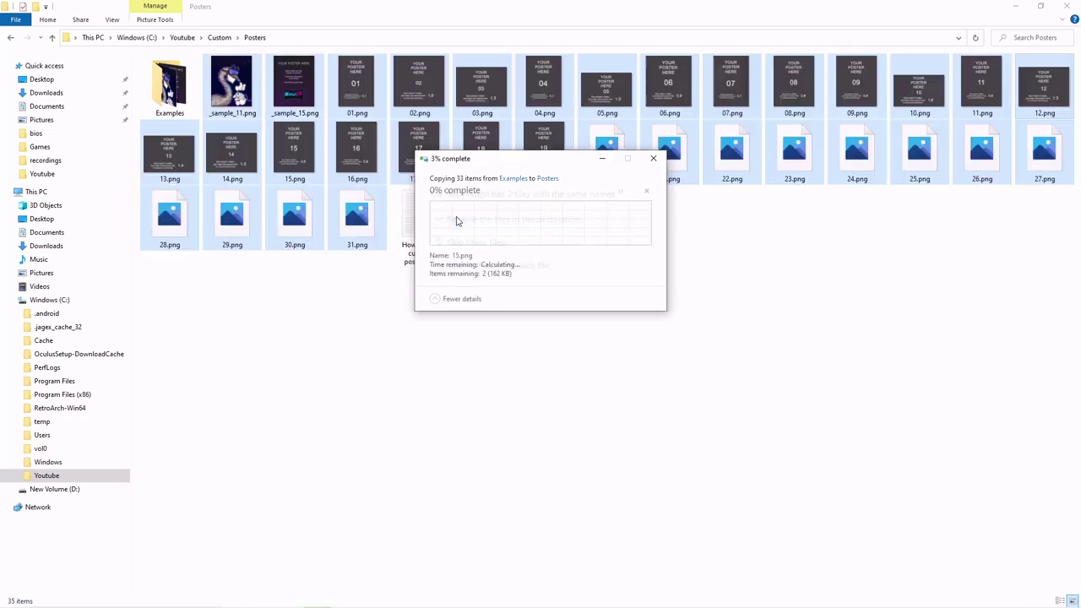
click(319, 374)
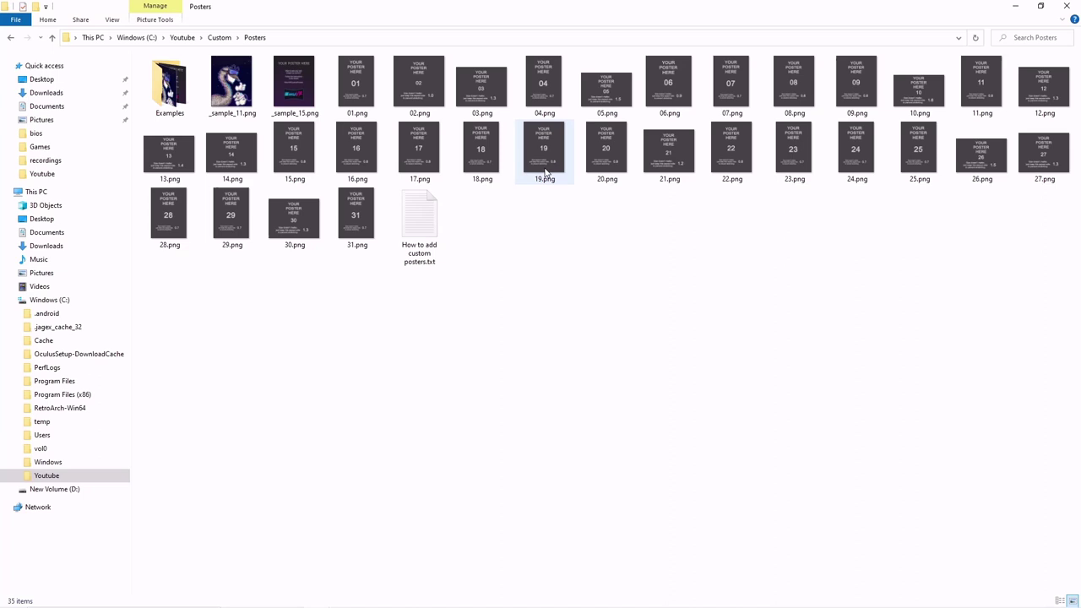
click(499, 93)
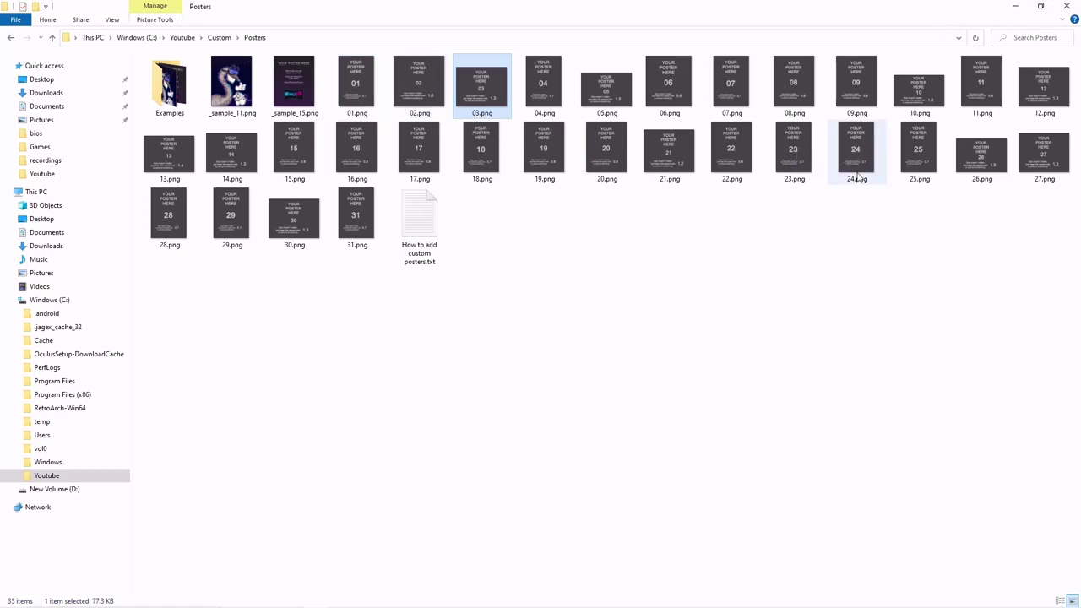
- Switch to a new Chrome window and search Google Images for mr t poster
key(super)
click(372, 597)
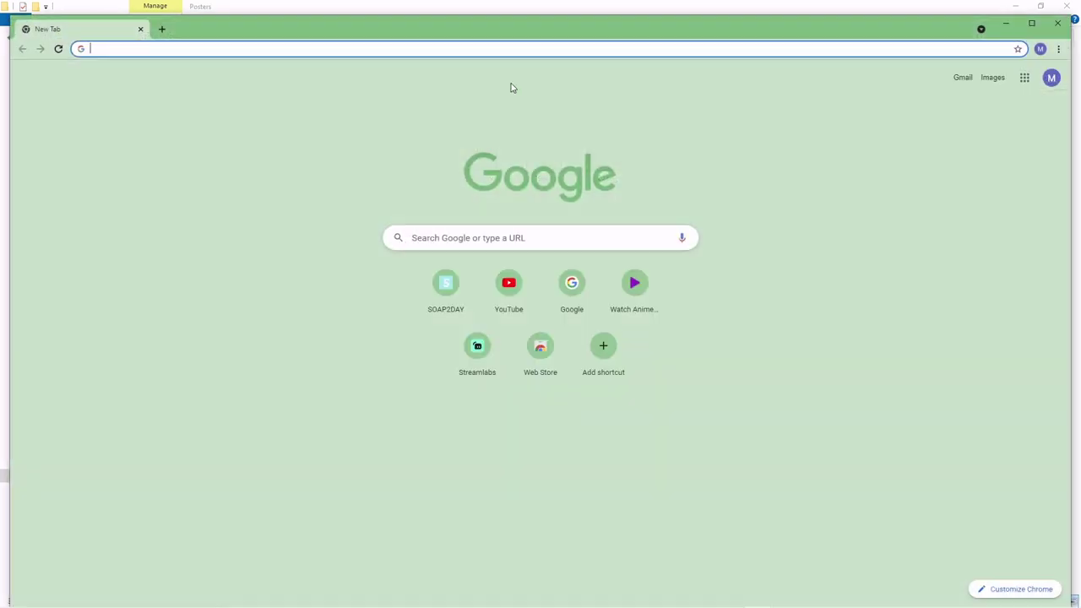
click(480, 238)
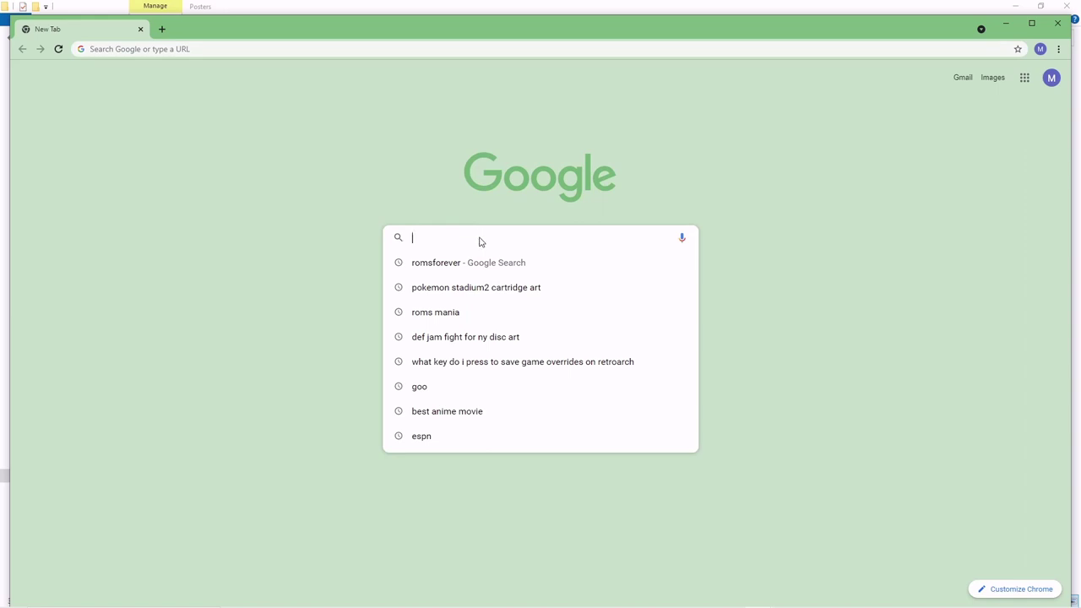
text(mr t poste)
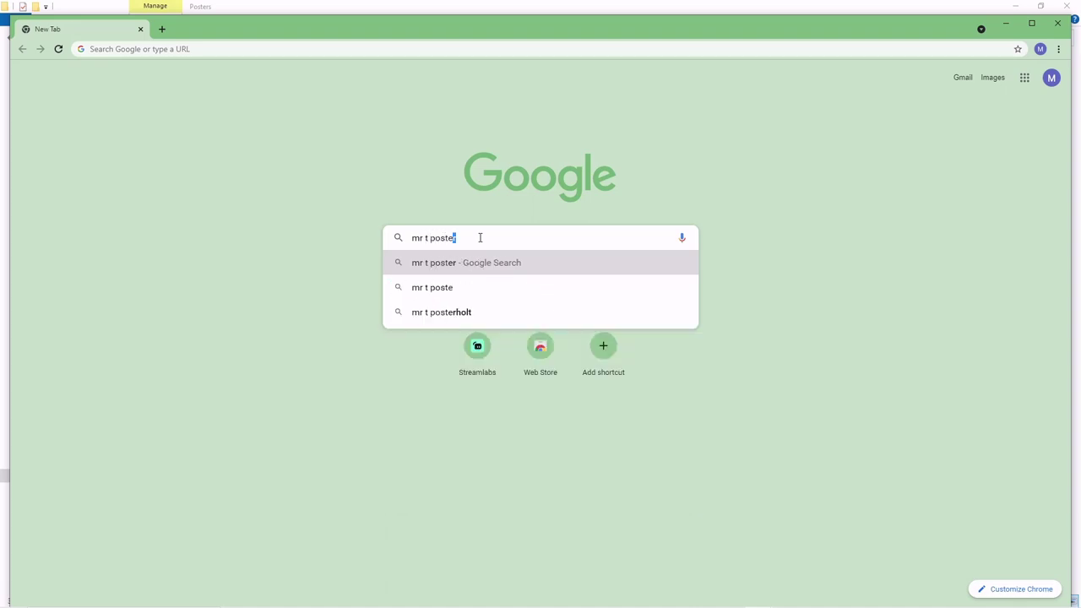
key(Return)
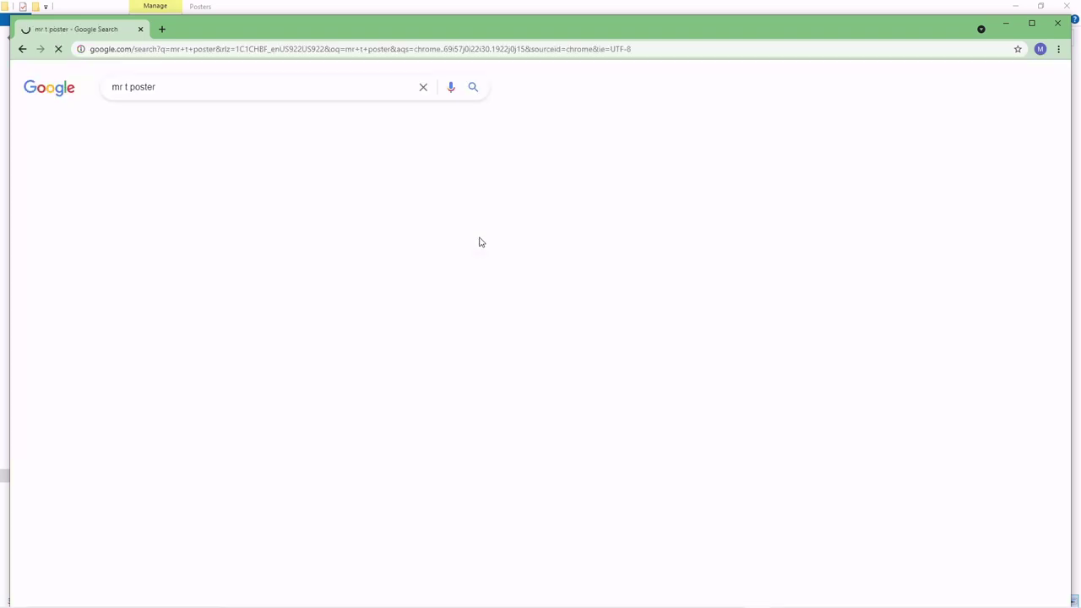
click(221, 123)
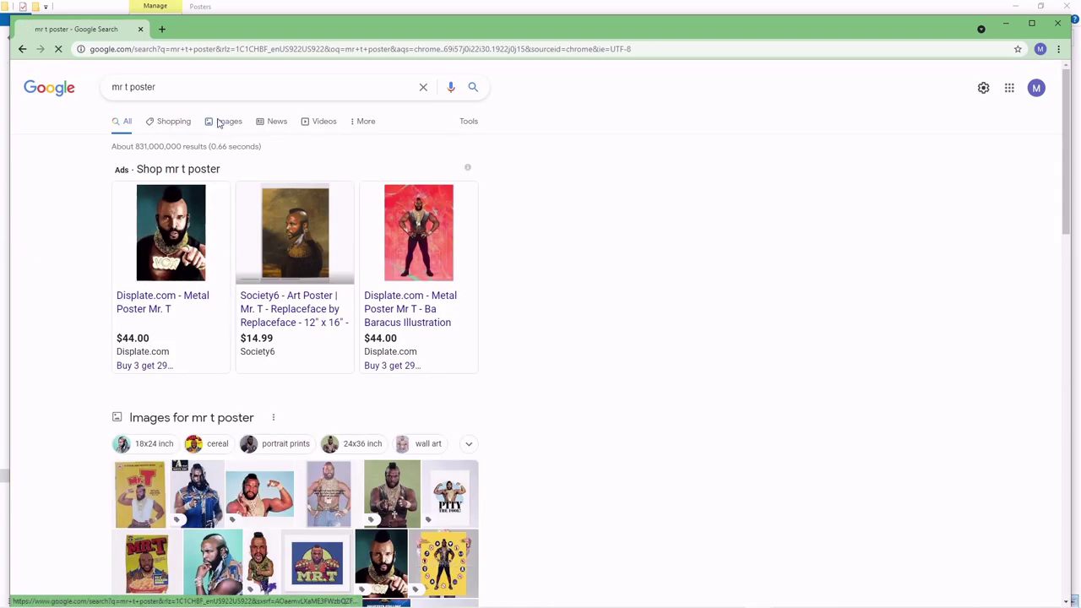
- Open the A-Team Mr. T poster from the image results and save it to Downloads as 01.png, matching the first placeholder's name in Posters
scroll(135, 296, down, 1)
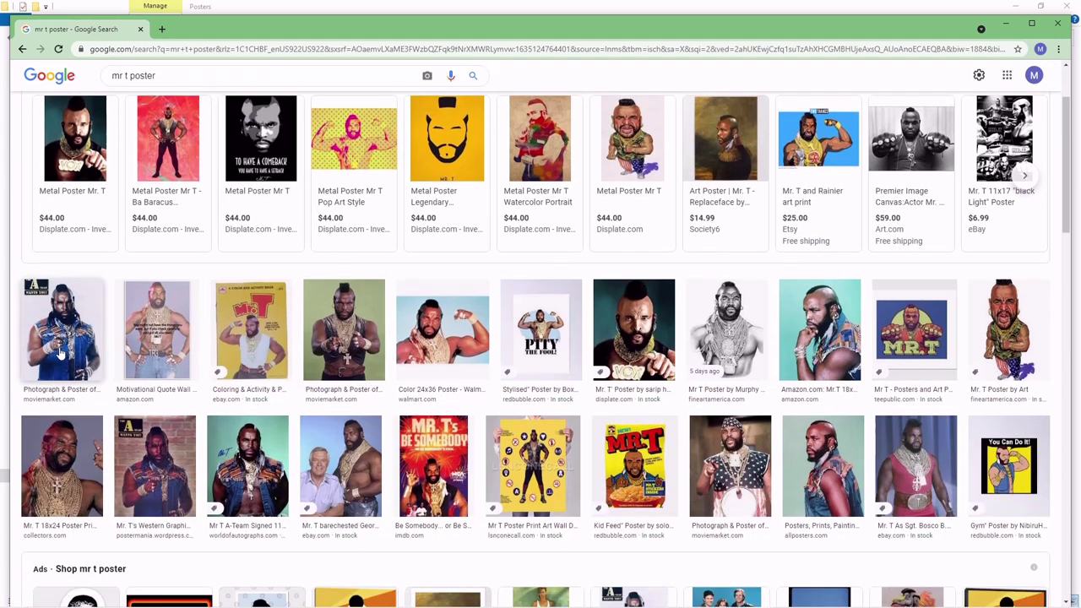
click(63, 346)
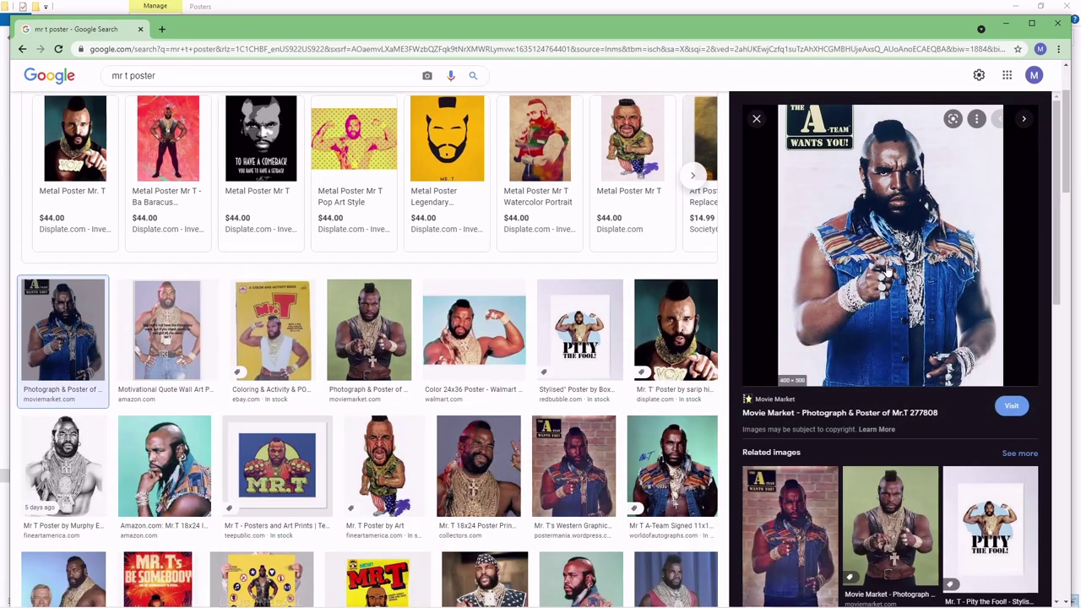
right_click(887, 264)
click(929, 377)
key(BackSpace)
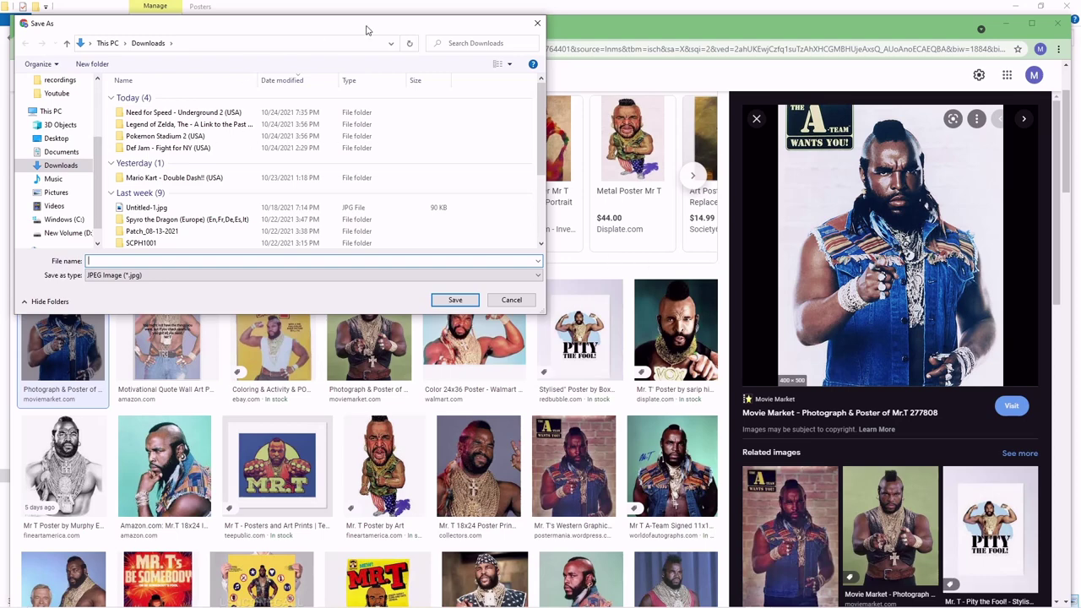
drag(366, 28, 701, 177)
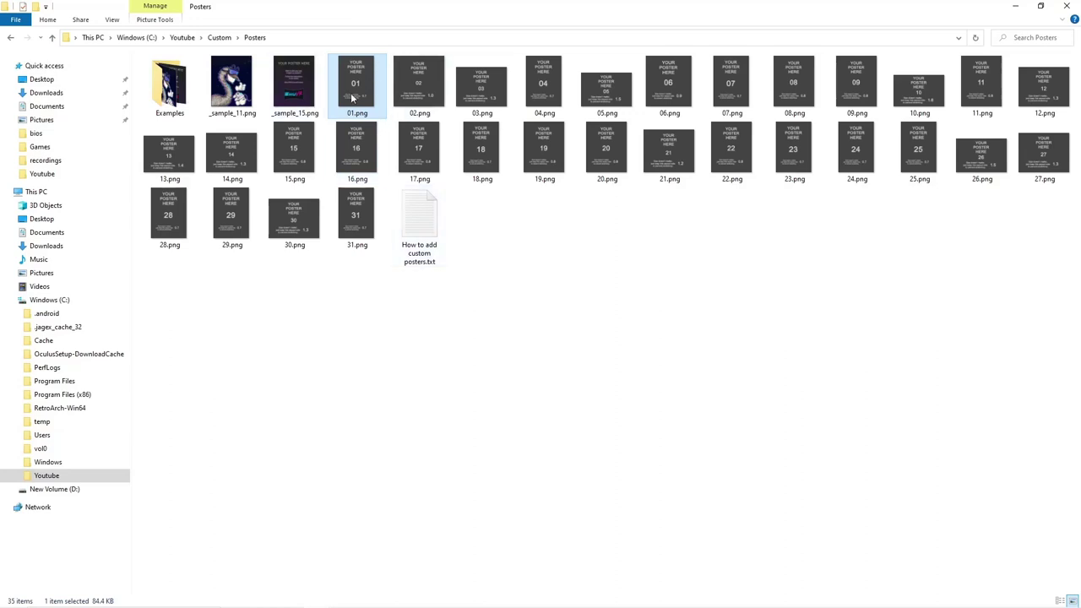
click(350, 377)
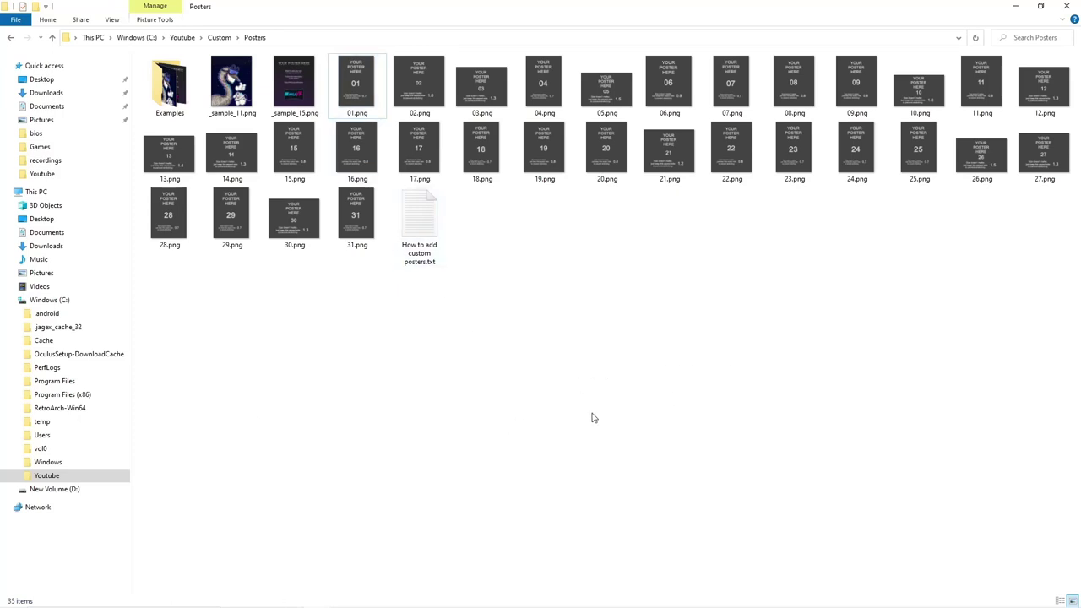
key(alt+Tab)
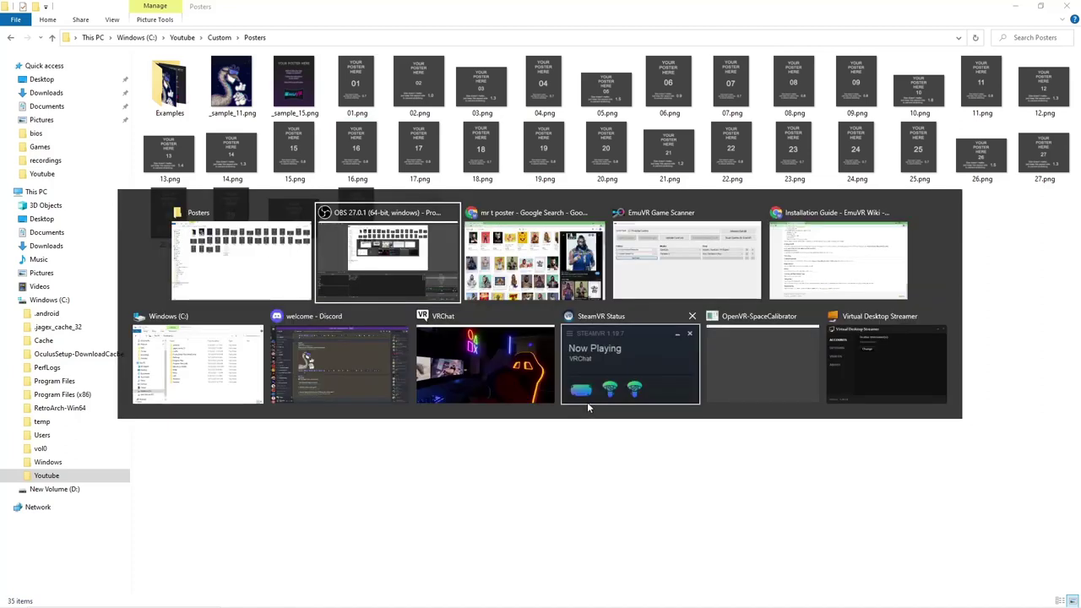
key(Escape)
key(alt+Tab)
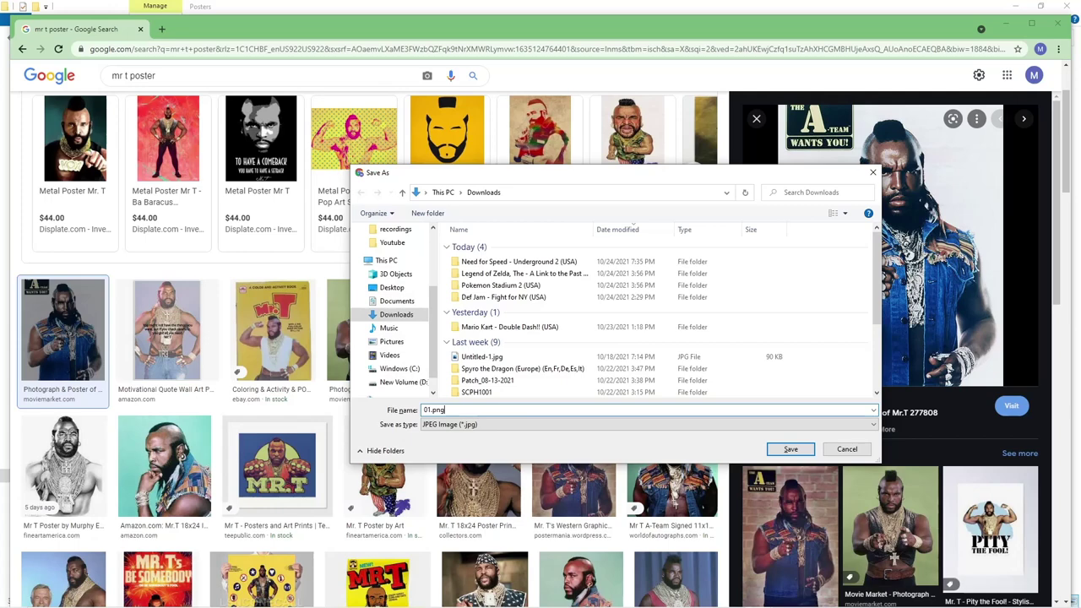
key(Return)
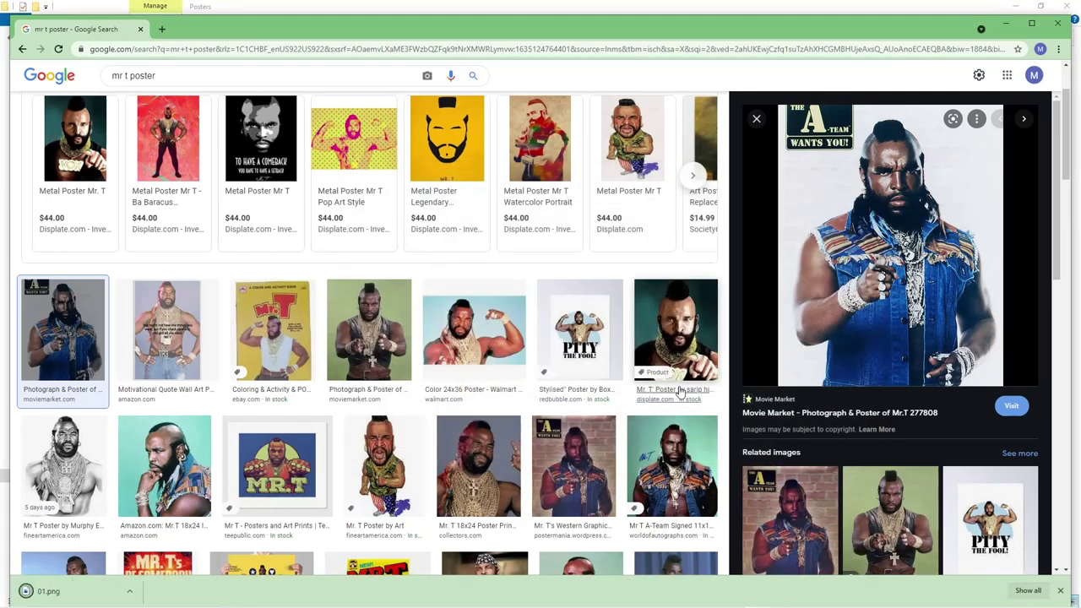
- Switch to the Posters folder in File Explorer and delete the placeholder image 01.png
key(alt+Tab)
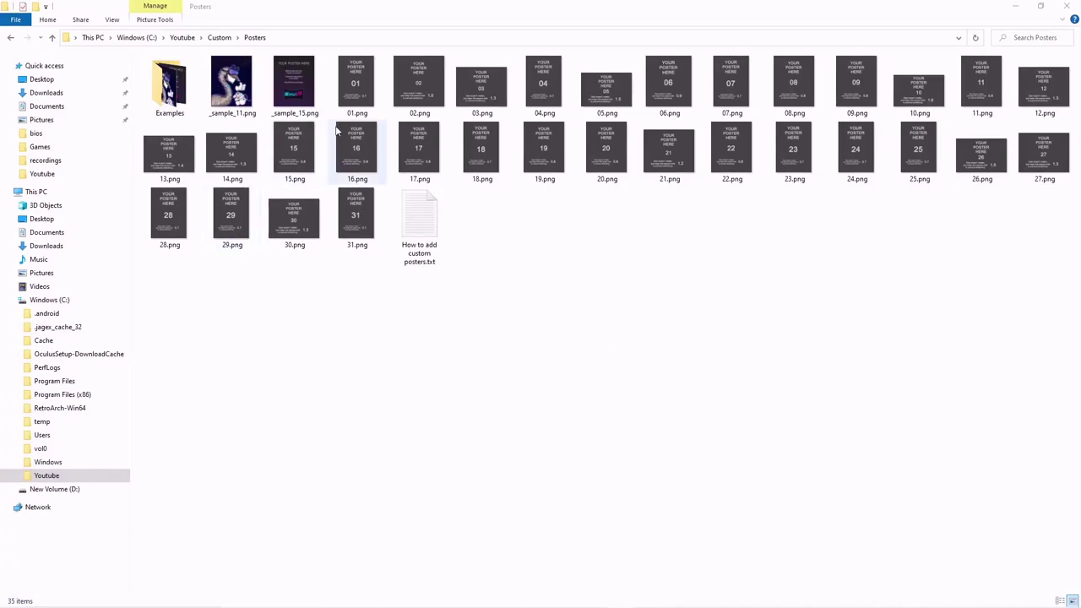
right_click(355, 89)
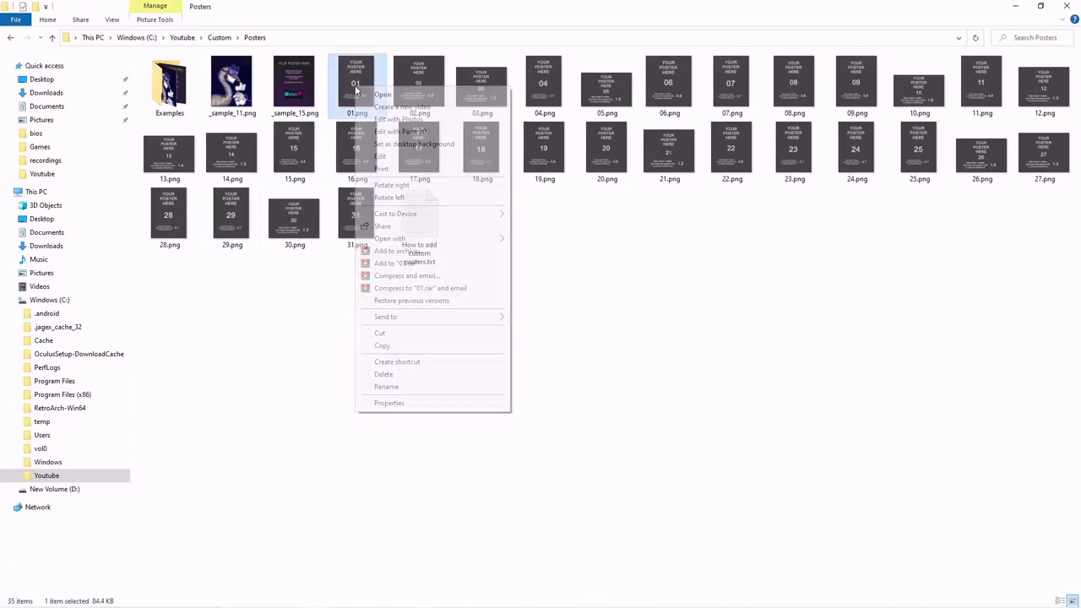
click(429, 378)
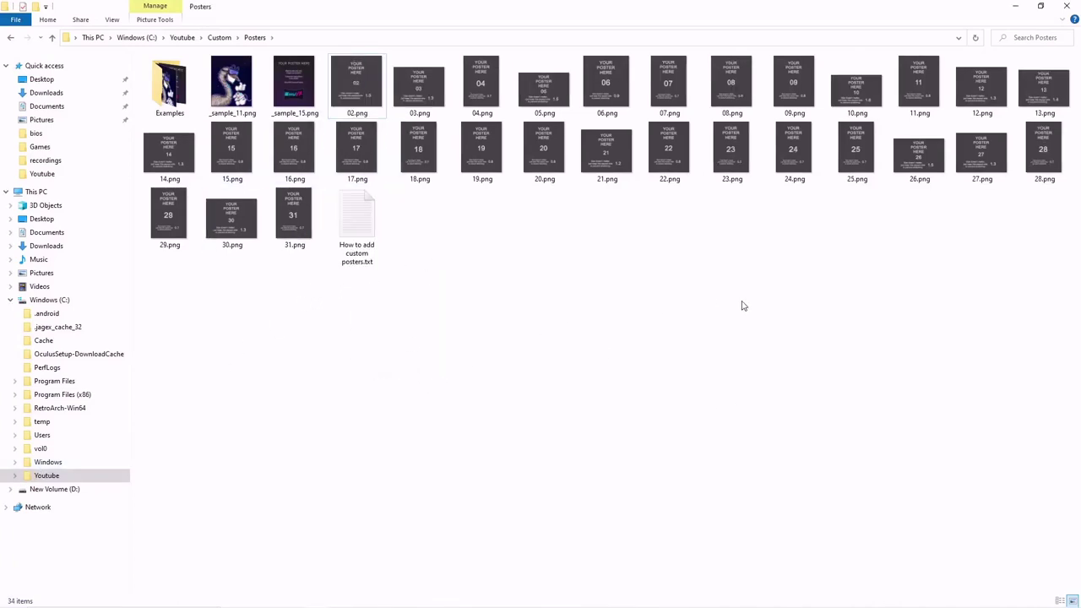
- Move 01.png from the Downloads folder into the Posters folder and refresh the Posters folder so the files are in order
key(super+Down)
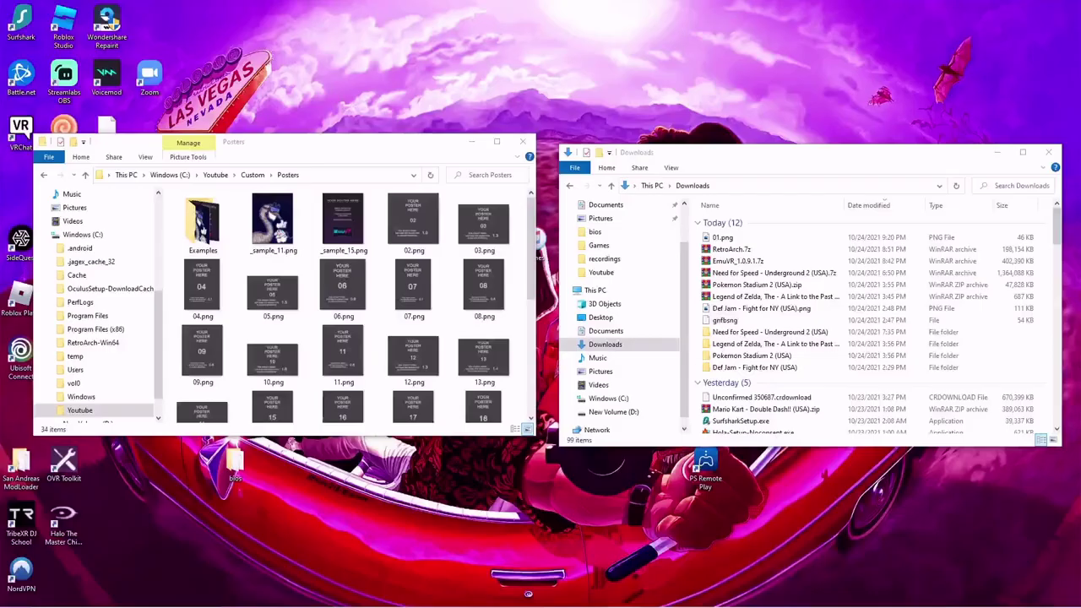
click(608, 346)
click(735, 239)
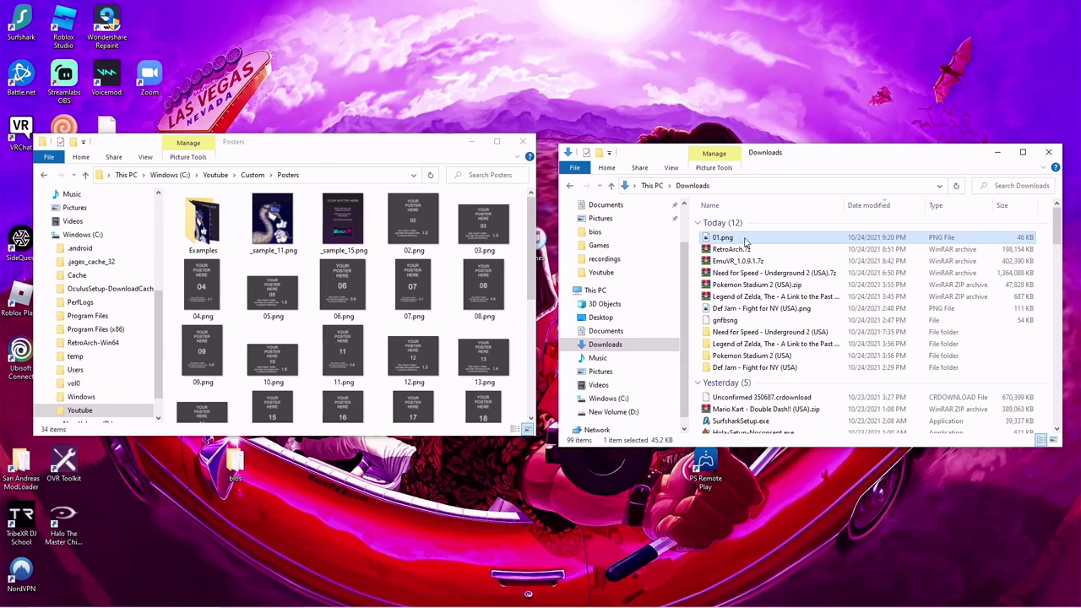
drag(745, 243, 426, 291)
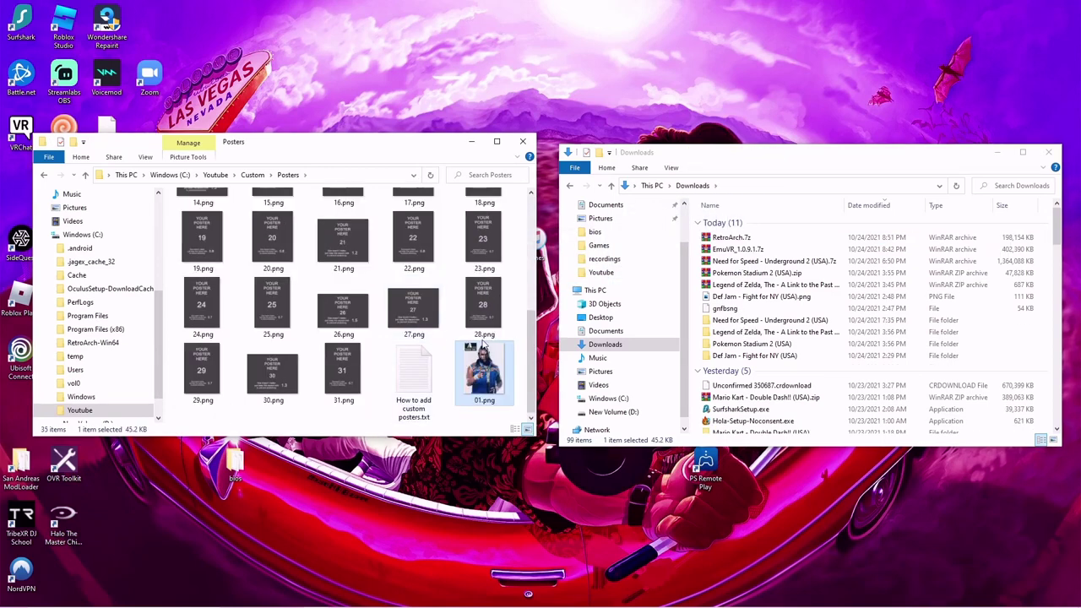
click(430, 175)
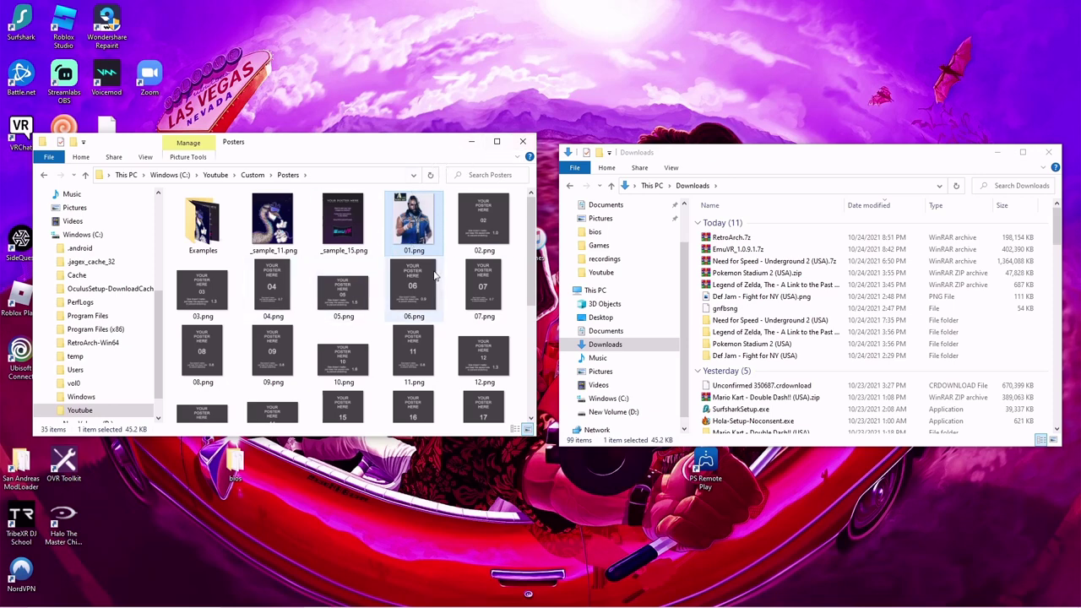
- Look through the remaining numbered placeholder images in the Posters folder, from 02.png to 31.png
click(481, 227)
scroll(342, 314, down, 3)
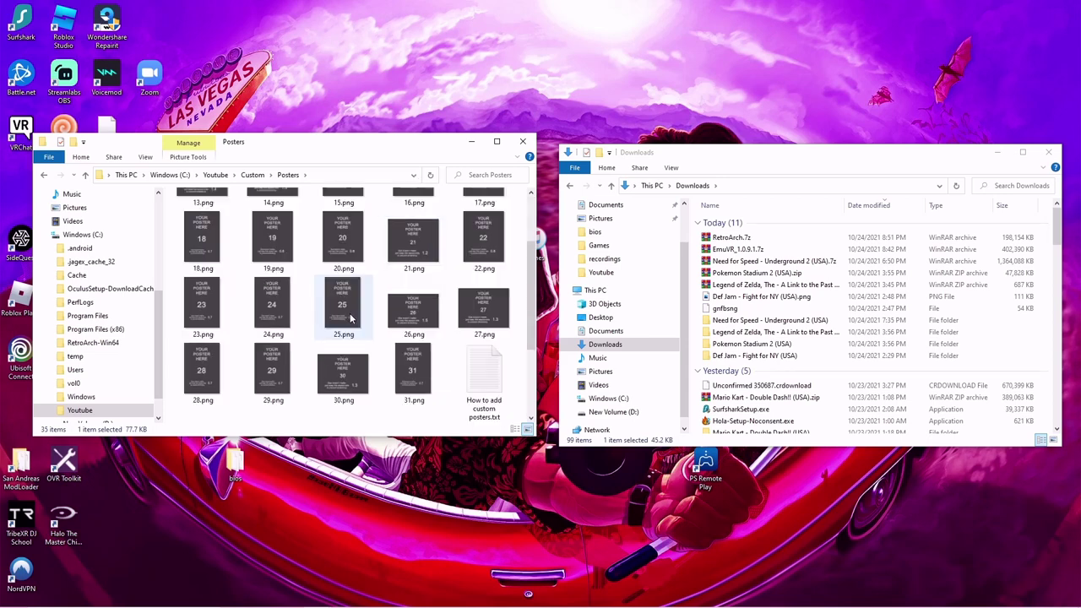
scroll(343, 318, up, 3)
scroll(346, 325, down, 3)
scroll(359, 337, up, 3)
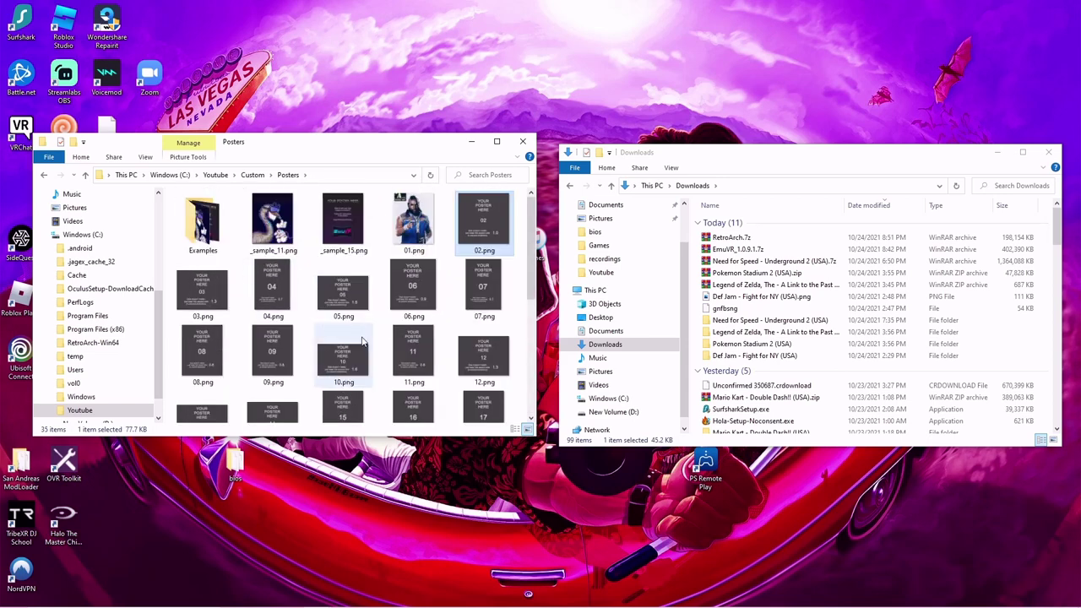
scroll(361, 337, down, 3)
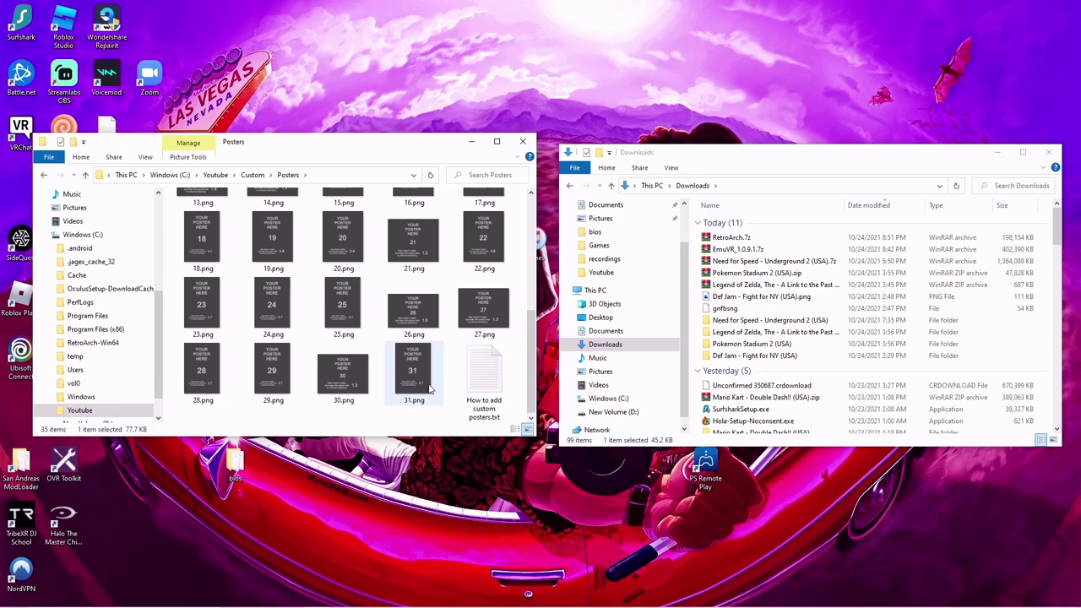
mouse_move(421, 331)
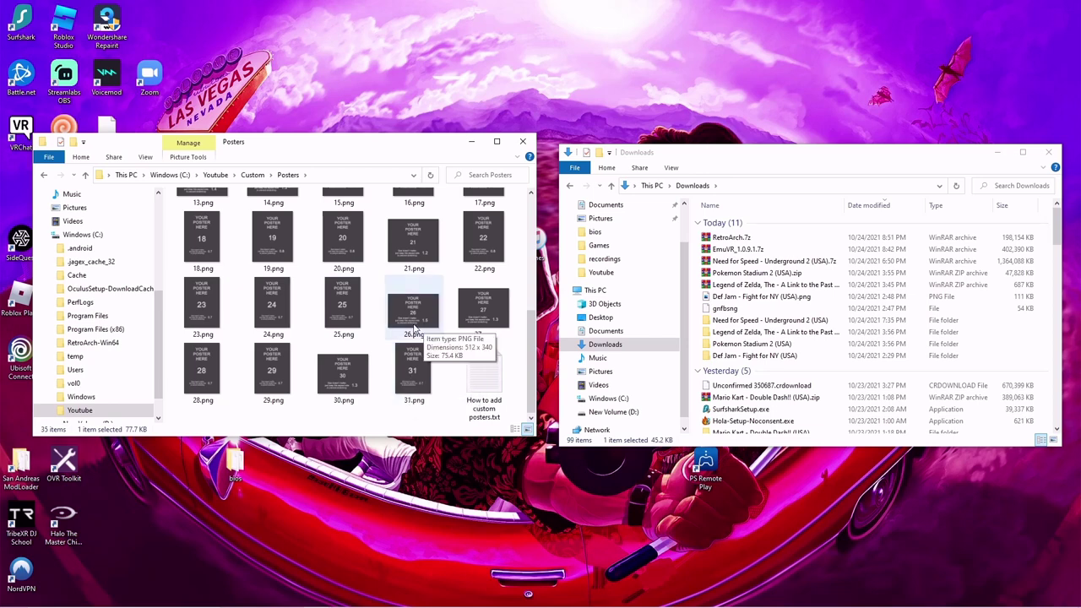
scroll(397, 328, up, 3)
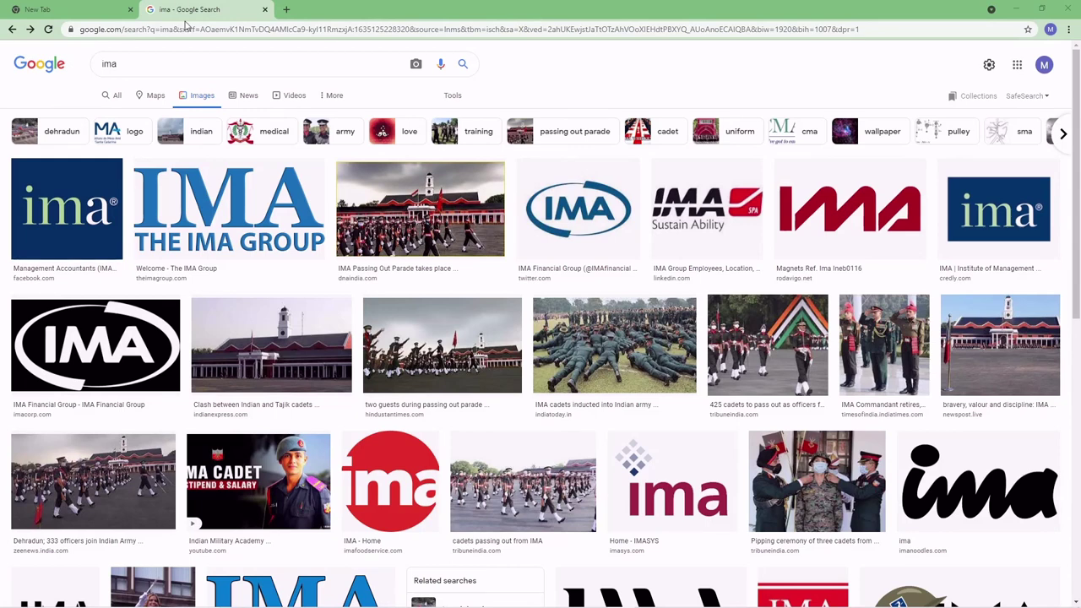
- Switch to Chrome and search Google Images for gamecube tony hawks underground disc art
double_click(208, 70)
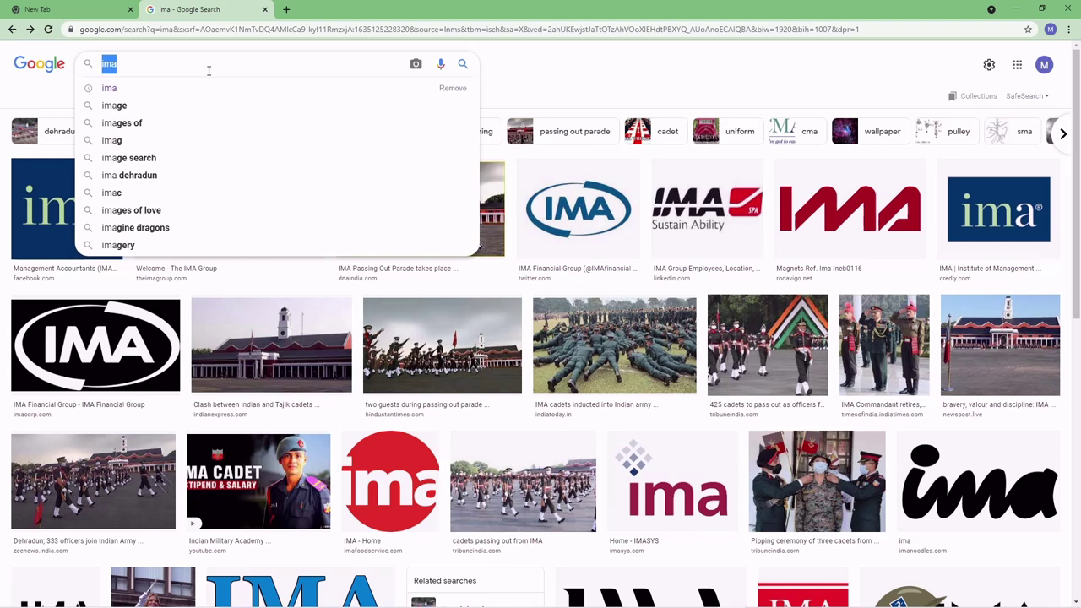
text(gam)
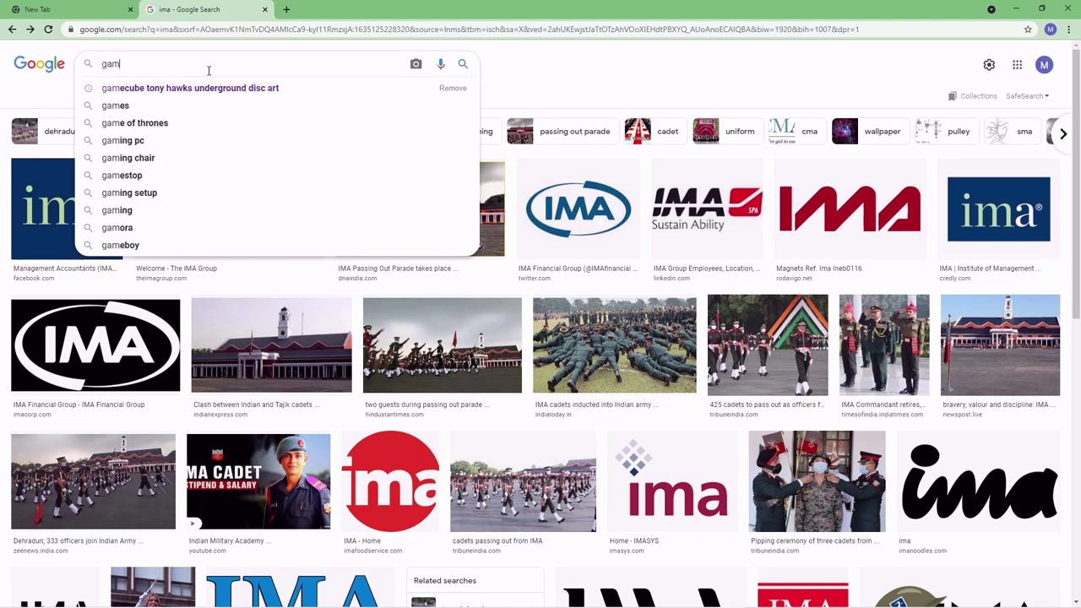
text(ecube tony ha)
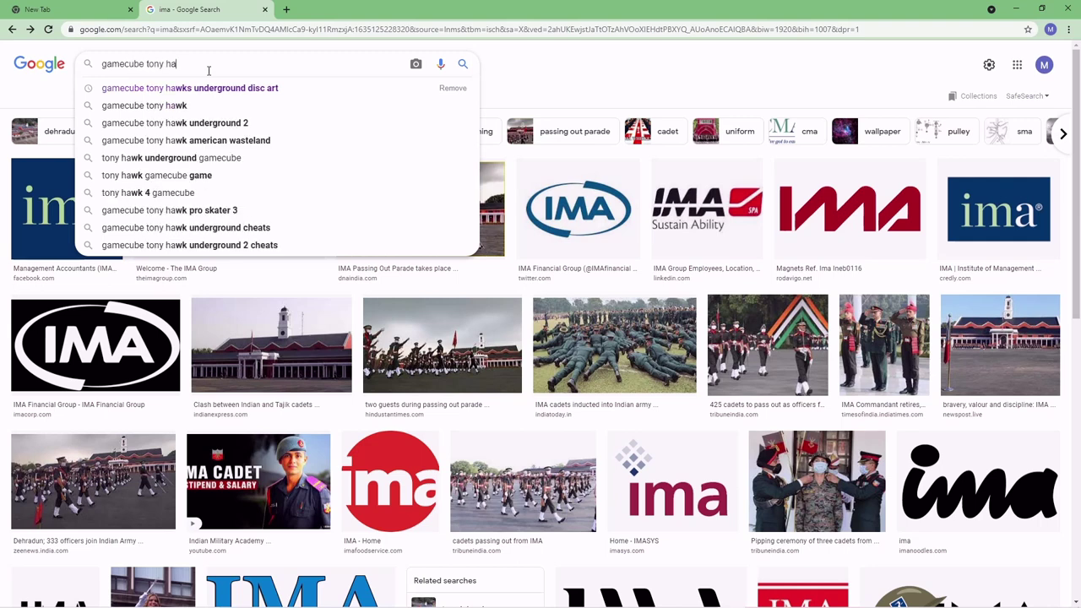
text(wks undergro)
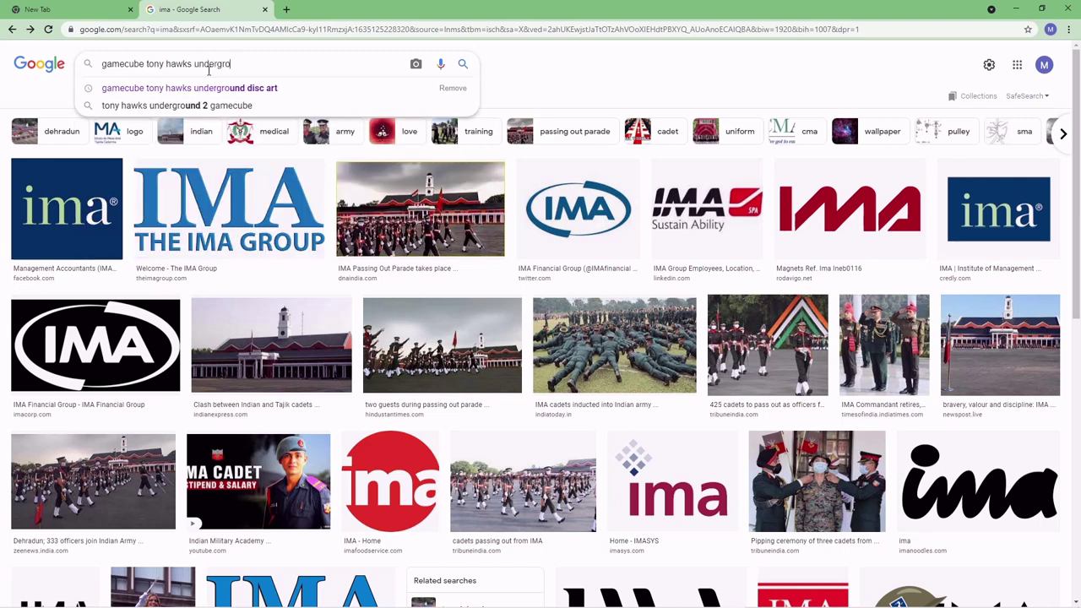
text(und disc art)
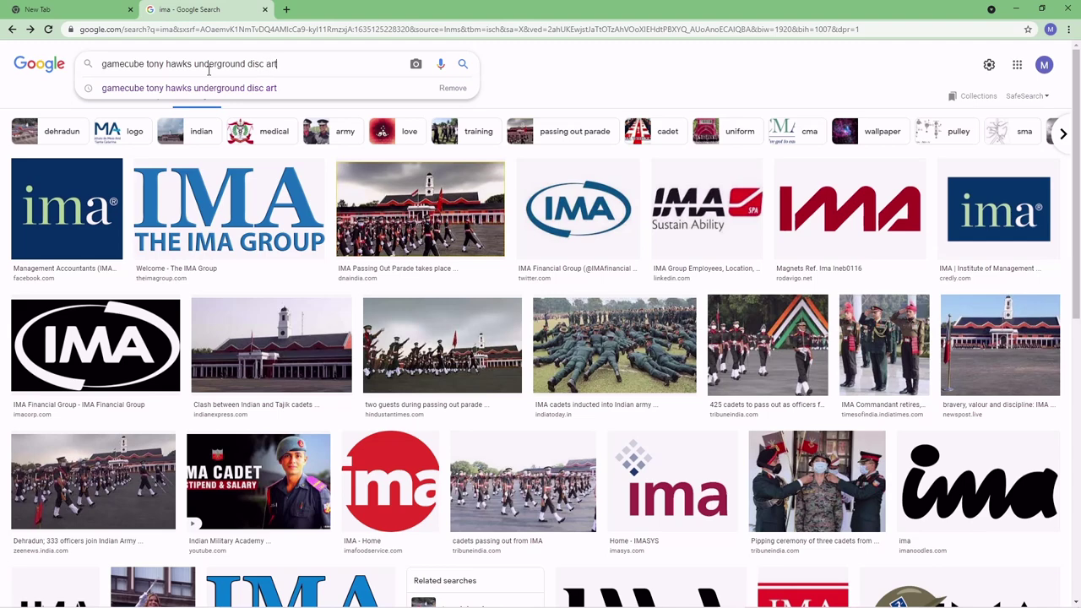
key(Return)
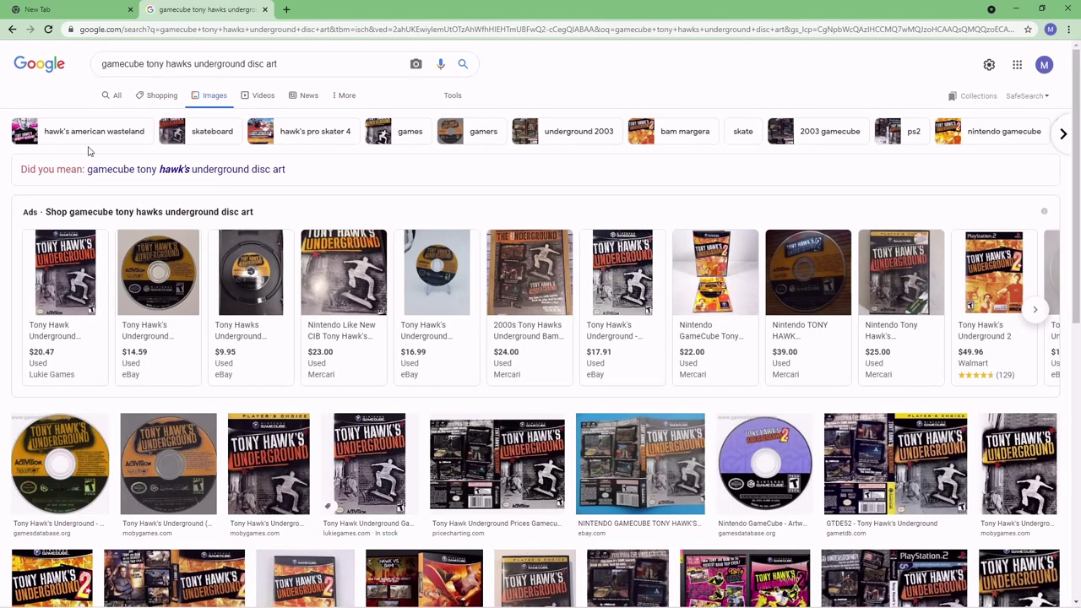
- Open the Player's Choice Tony Hawk's Underground cover from the image results and start saving the image
click(296, 469)
right_click(881, 343)
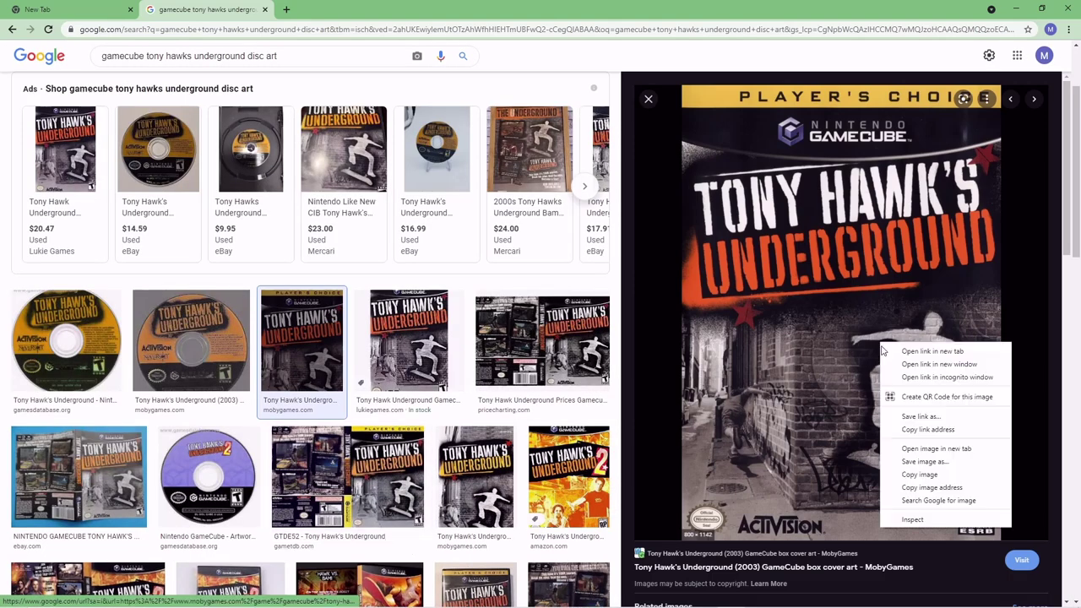
click(925, 461)
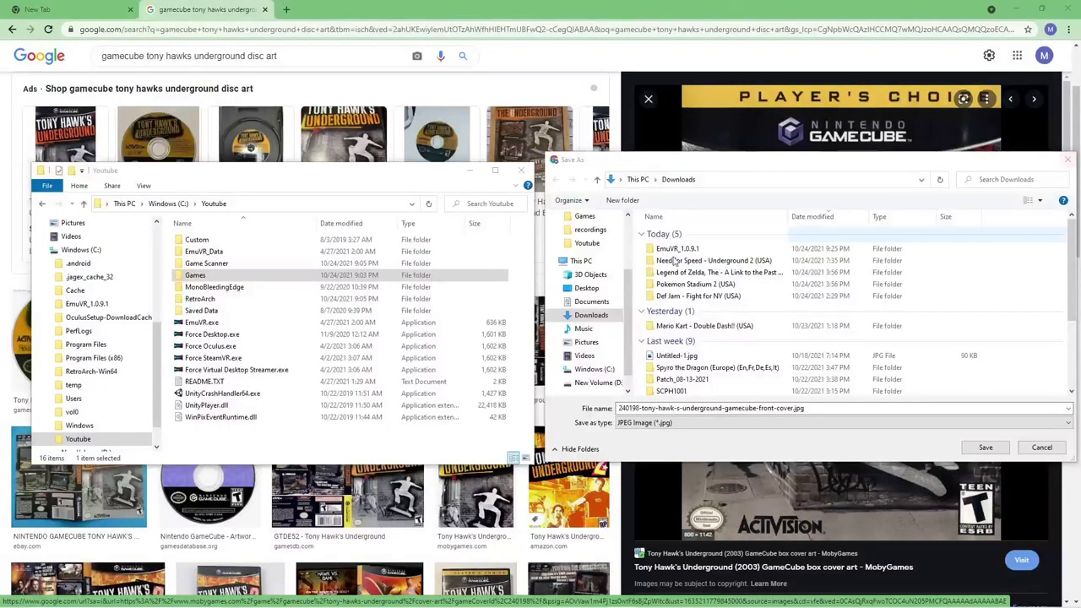
- Switch to File Explorer, open the Gamecube folder inside Games and select the Tony Hawk's Underground disc image to check its file name
click(206, 279)
double_click(206, 279)
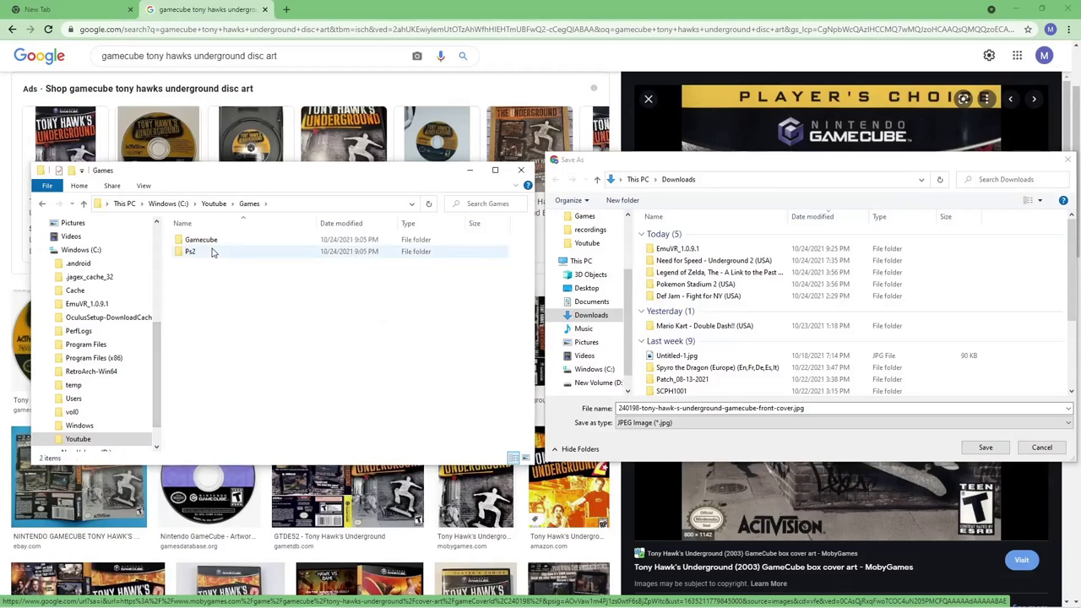
double_click(211, 242)
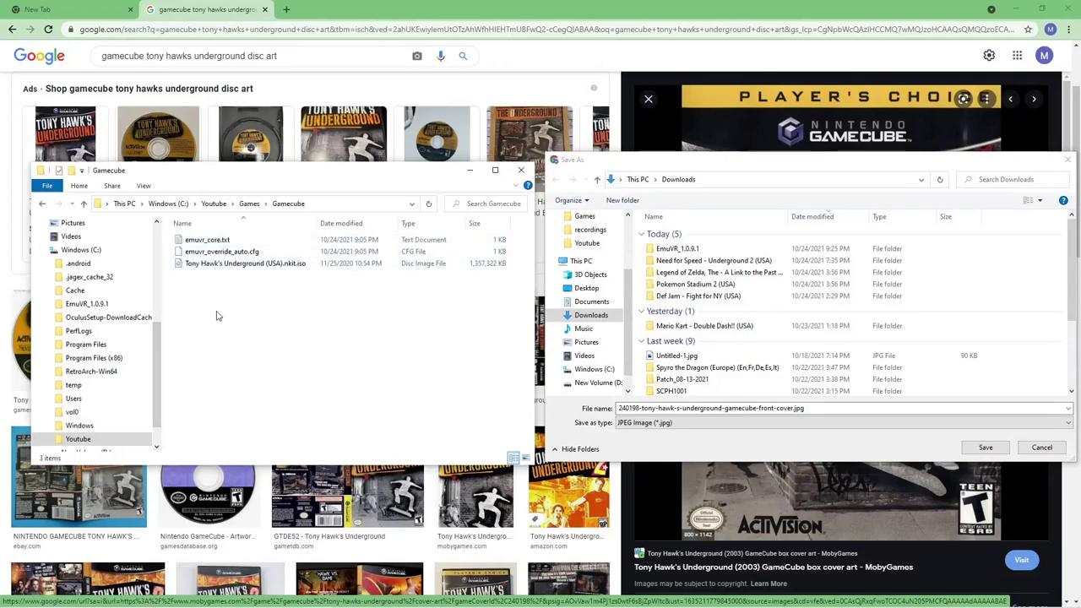
click(213, 262)
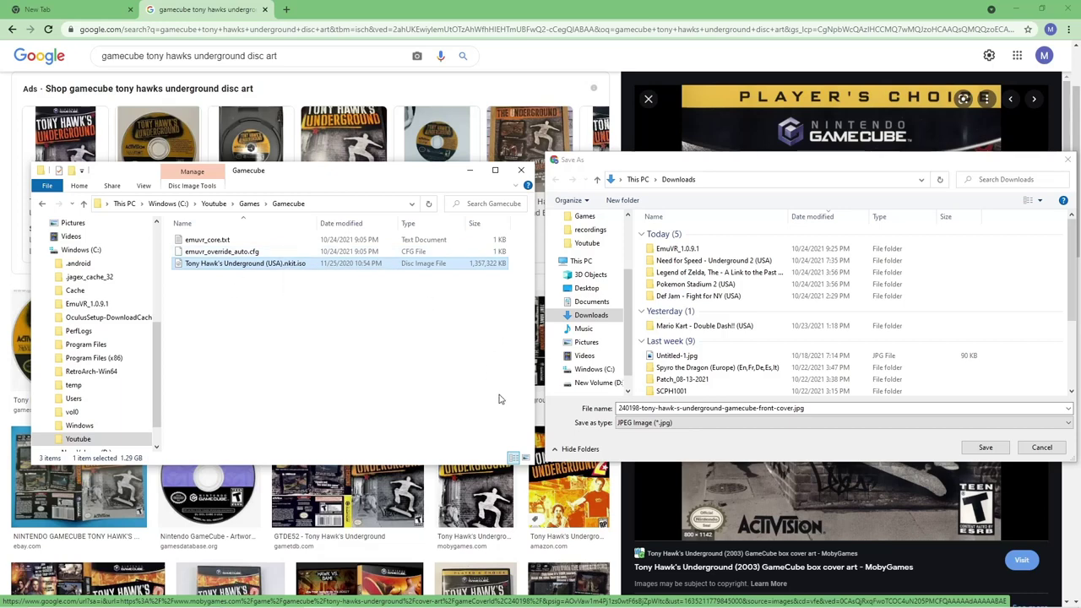
- Save the cover image to Downloads as Tony Hawk's Underground (USA).nkit, matching the game's disc image name
click(737, 410)
double_click(738, 410)
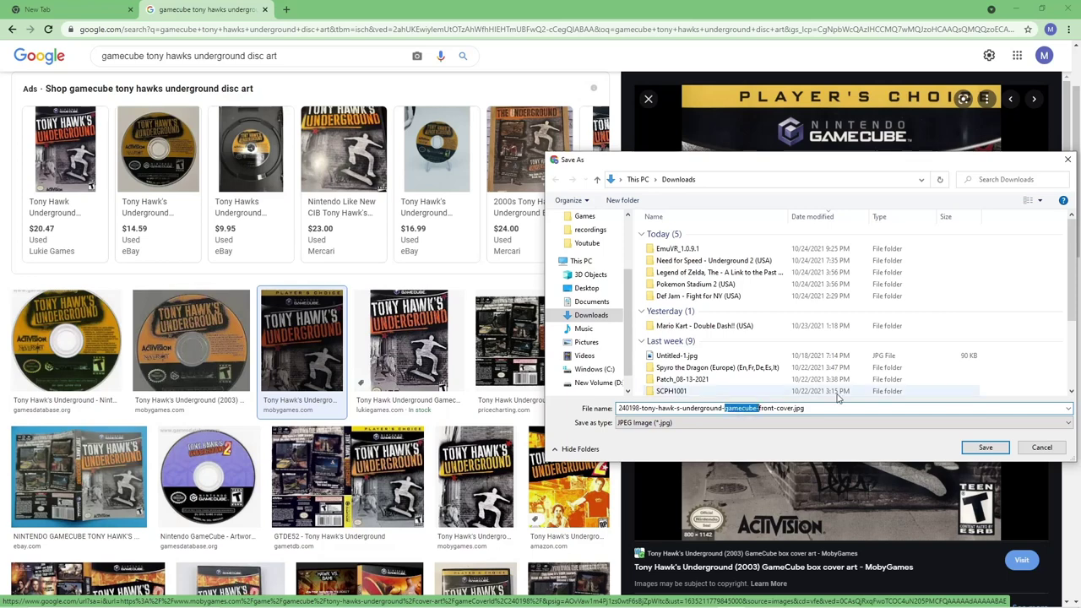
drag(821, 410, 606, 409)
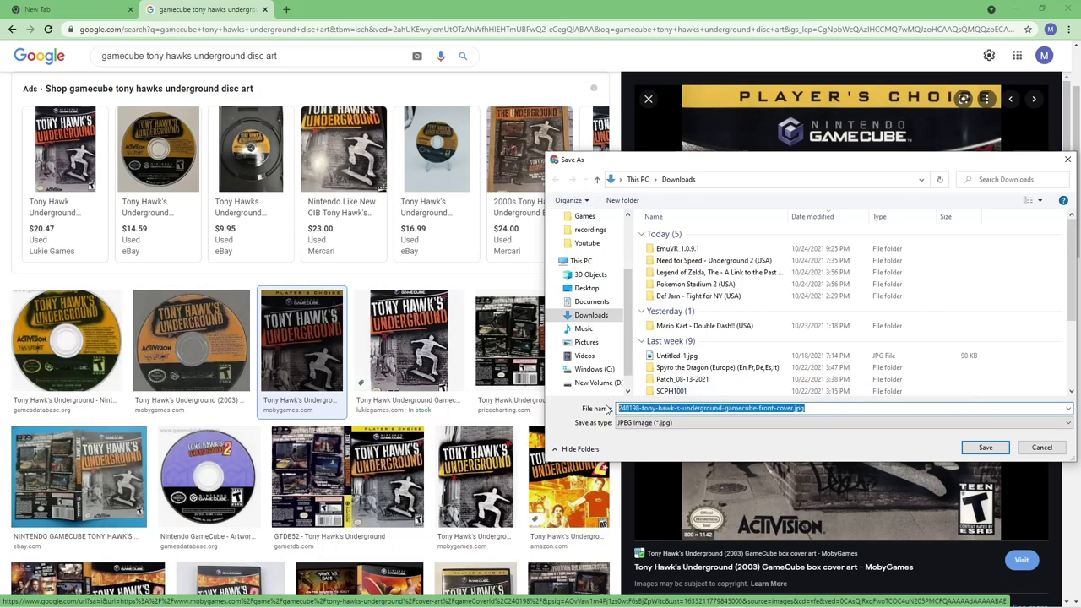
text(Tony Hawk's Underground)
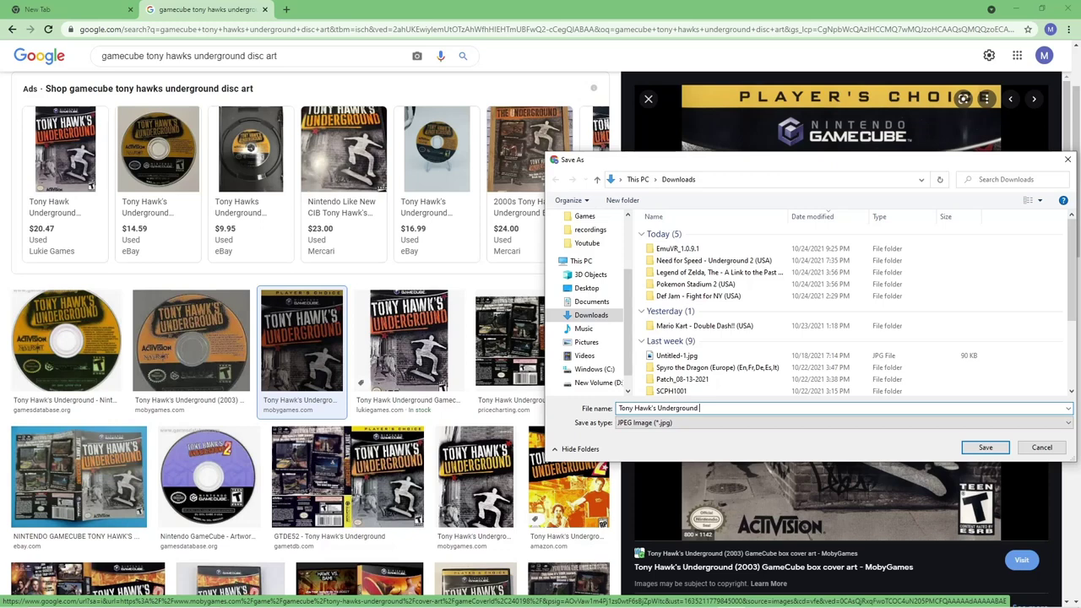
text(USA).nkit)
key(Return)
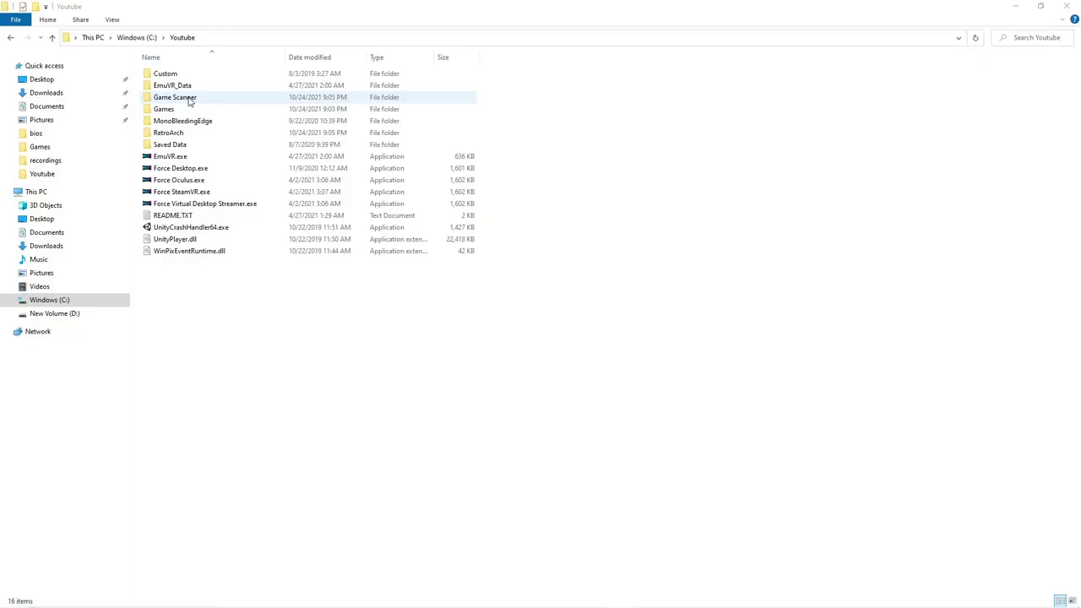
- Check the contents of the Game Scanner folder, return to the Youtube folder and select Force Virtual Desktop Streamer.exe
double_click(190, 100)
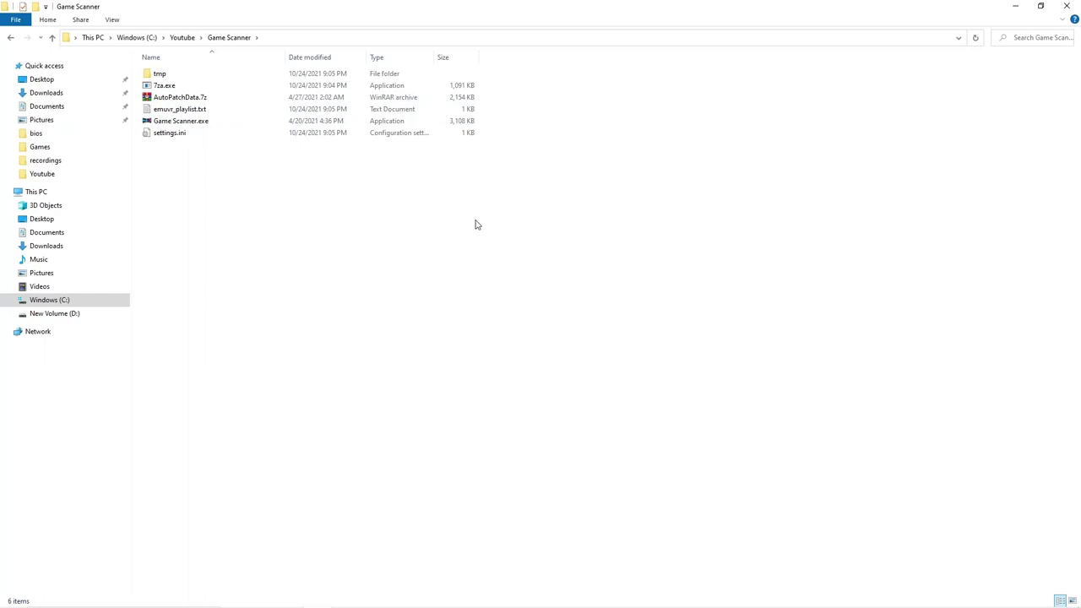
click(53, 39)
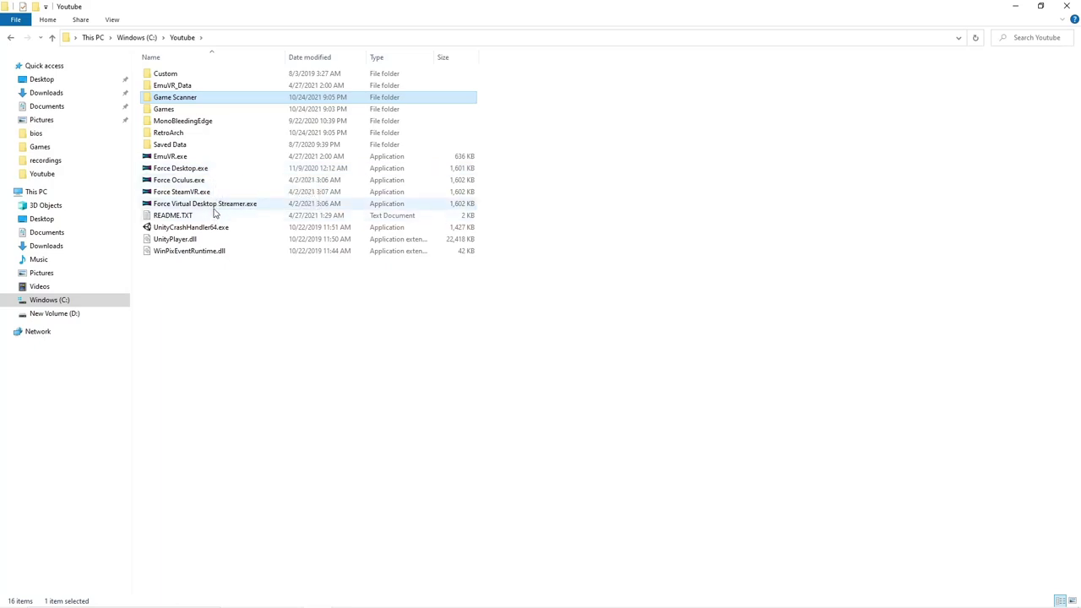
click(215, 207)
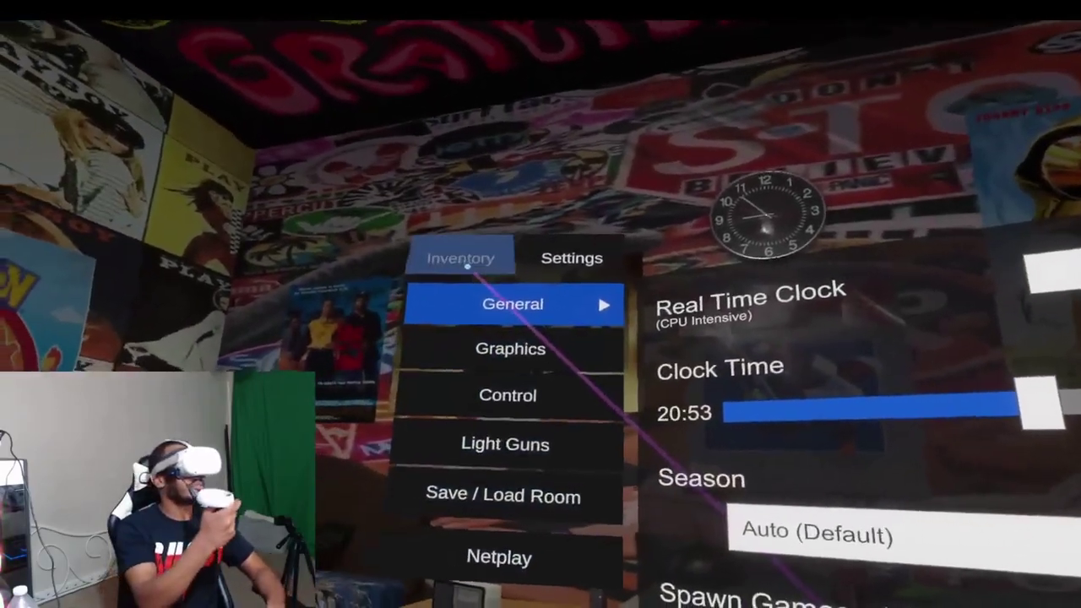
- Switch to EmuVR, open the inventory and view the consoles in its Systems category
click(436, 263)
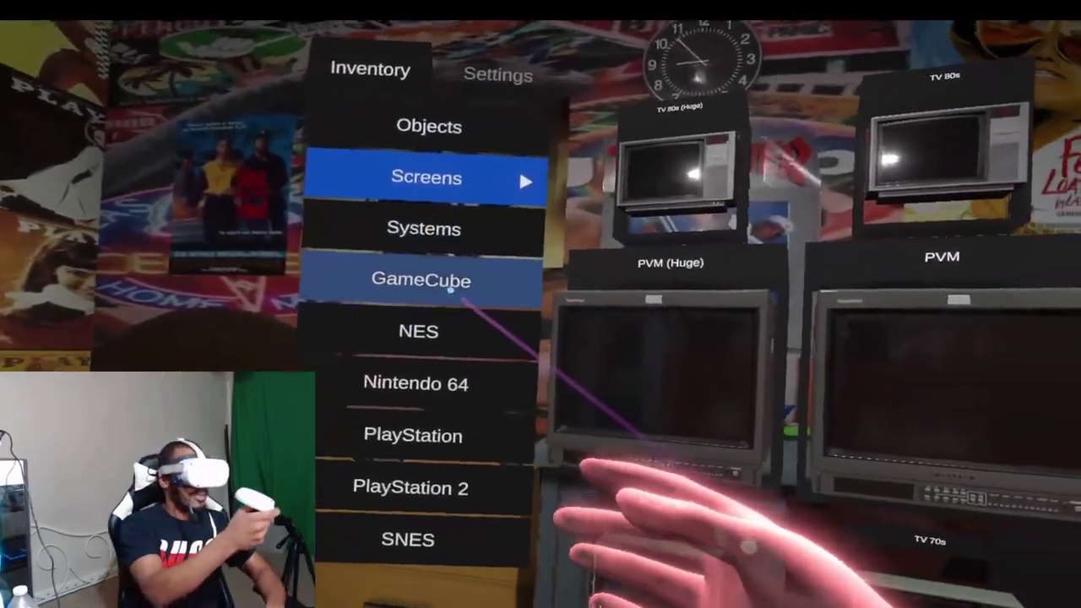
click(448, 283)
click(456, 282)
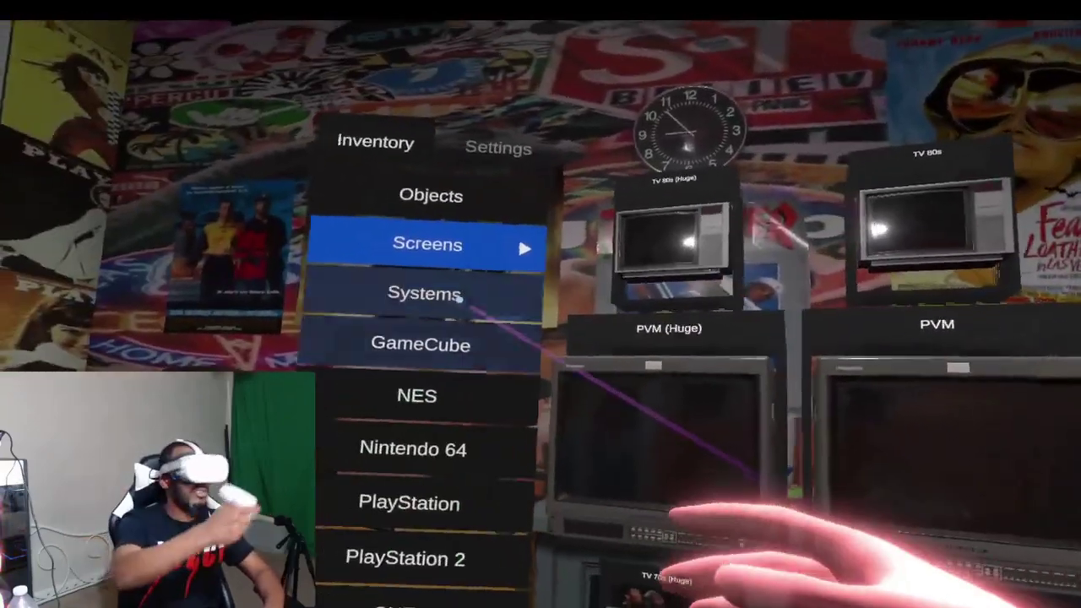
click(439, 276)
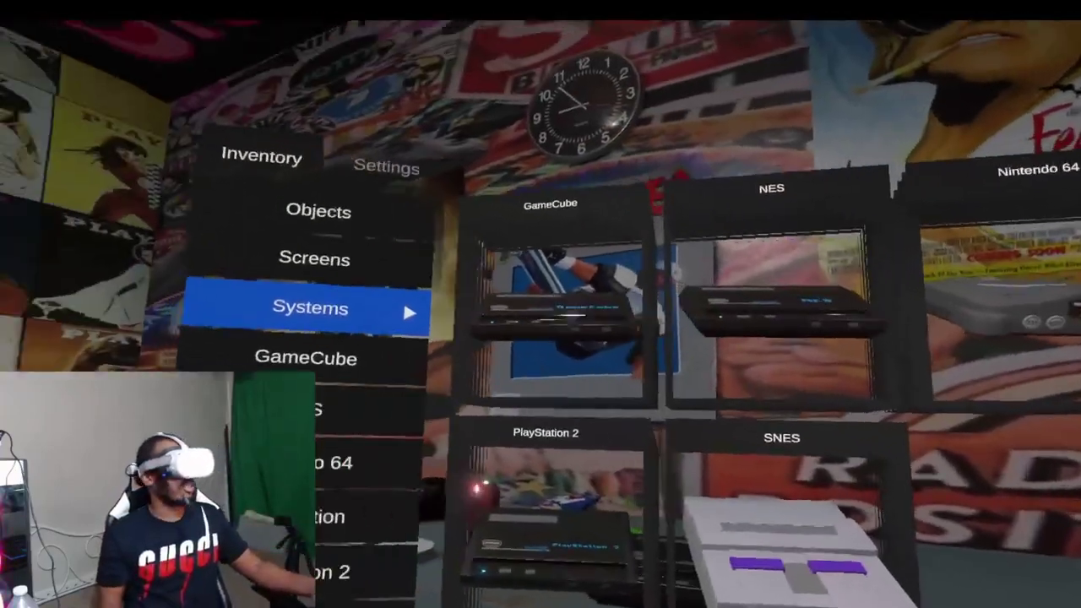
- Return to the inventory in the EmuVR room and pick the GameCube items for running Tony Hawk's Underground
click(460, 272)
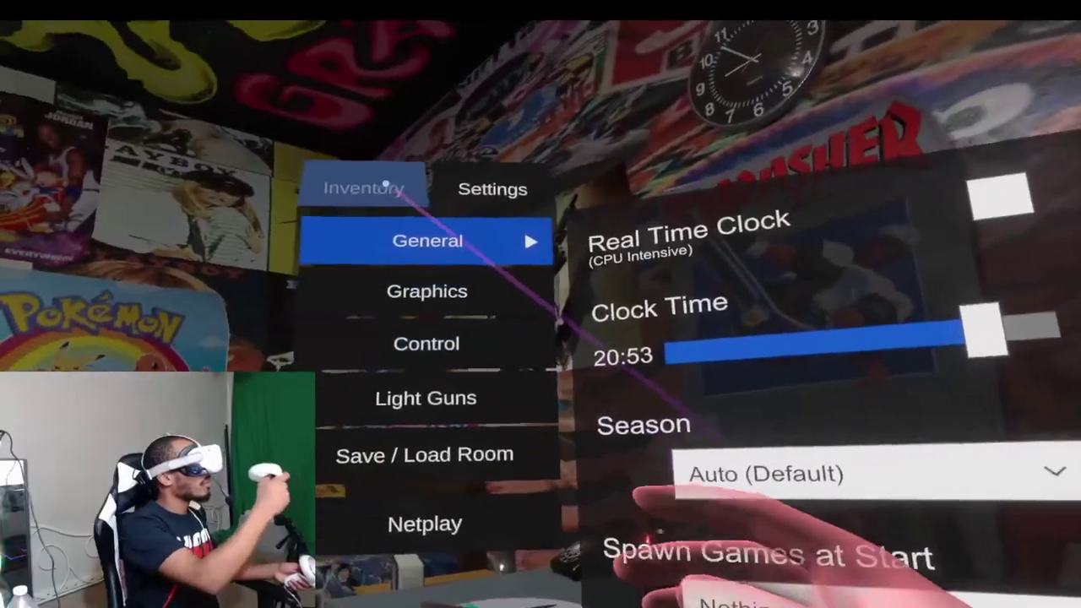
click(385, 184)
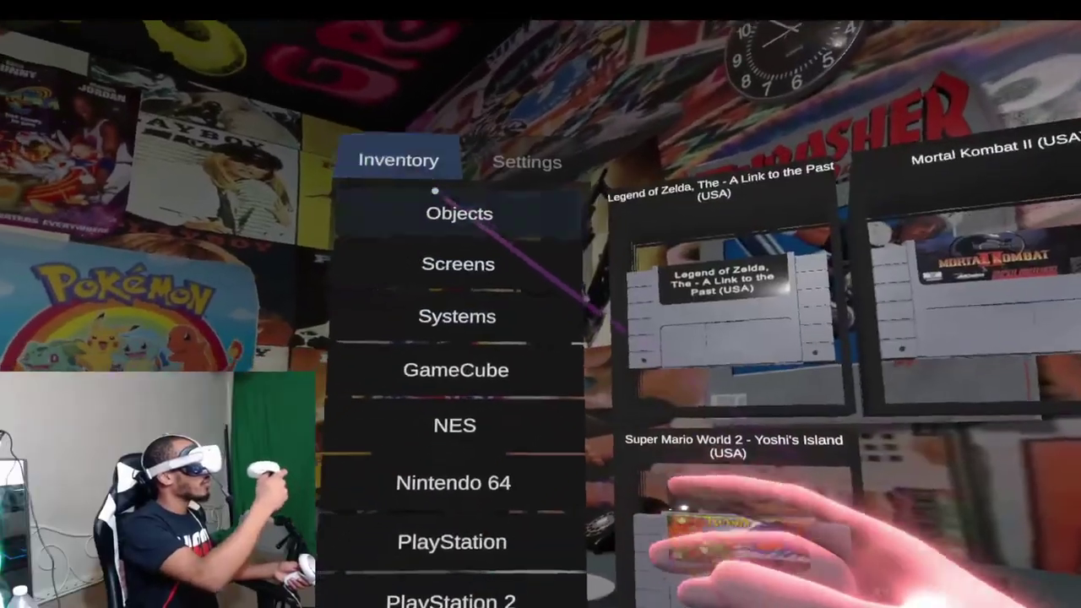
click(400, 302)
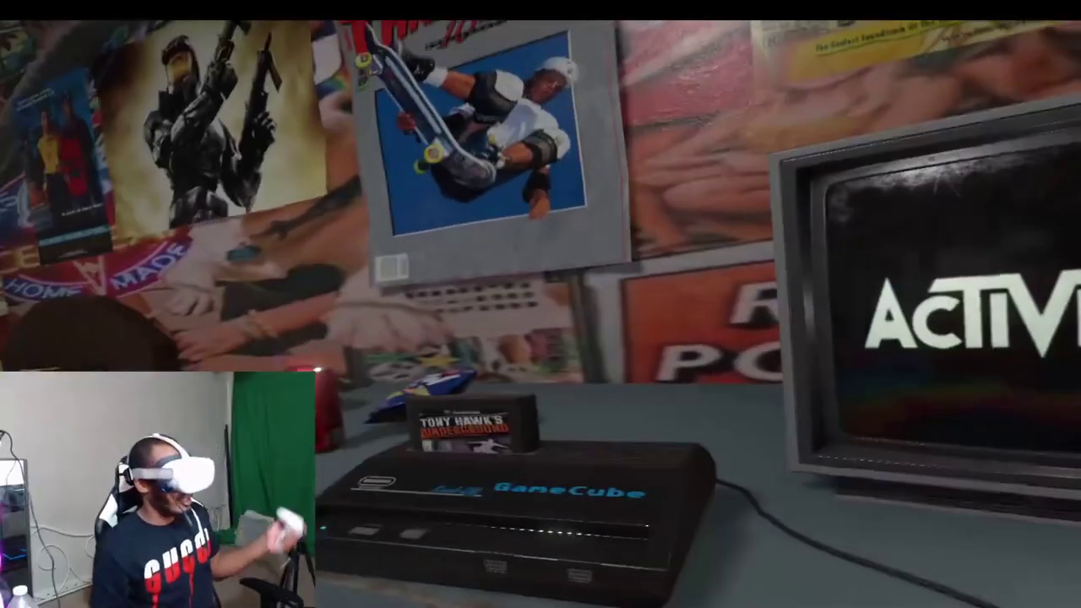